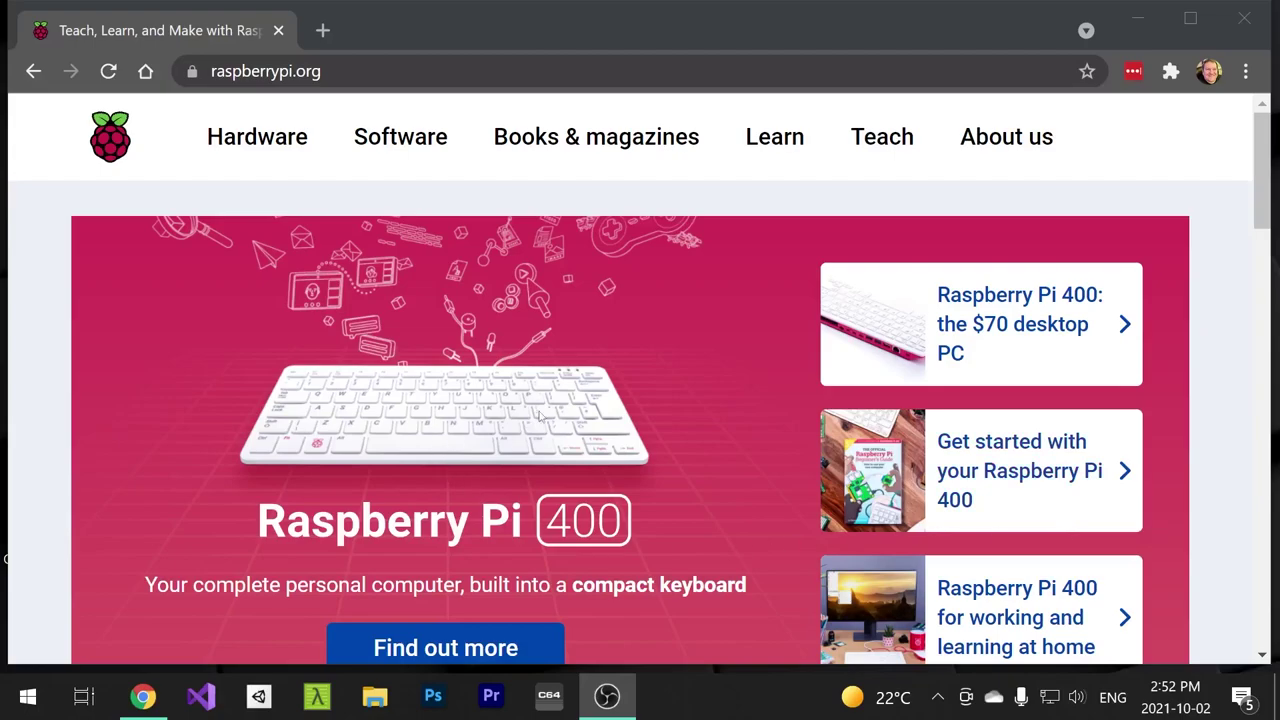
- Download the Raspberry Pi Imager for Windows from the Raspberry Pi website's software page
{"action": "left_click", "coordinate": [421, 140]}
{"action": "scroll", "coordinate": [528, 420], "scroll_direction": "down", "scroll_amount": 5}
{"action": "scroll", "coordinate": [569, 413], "scroll_direction": "down", "scroll_amount": 1}
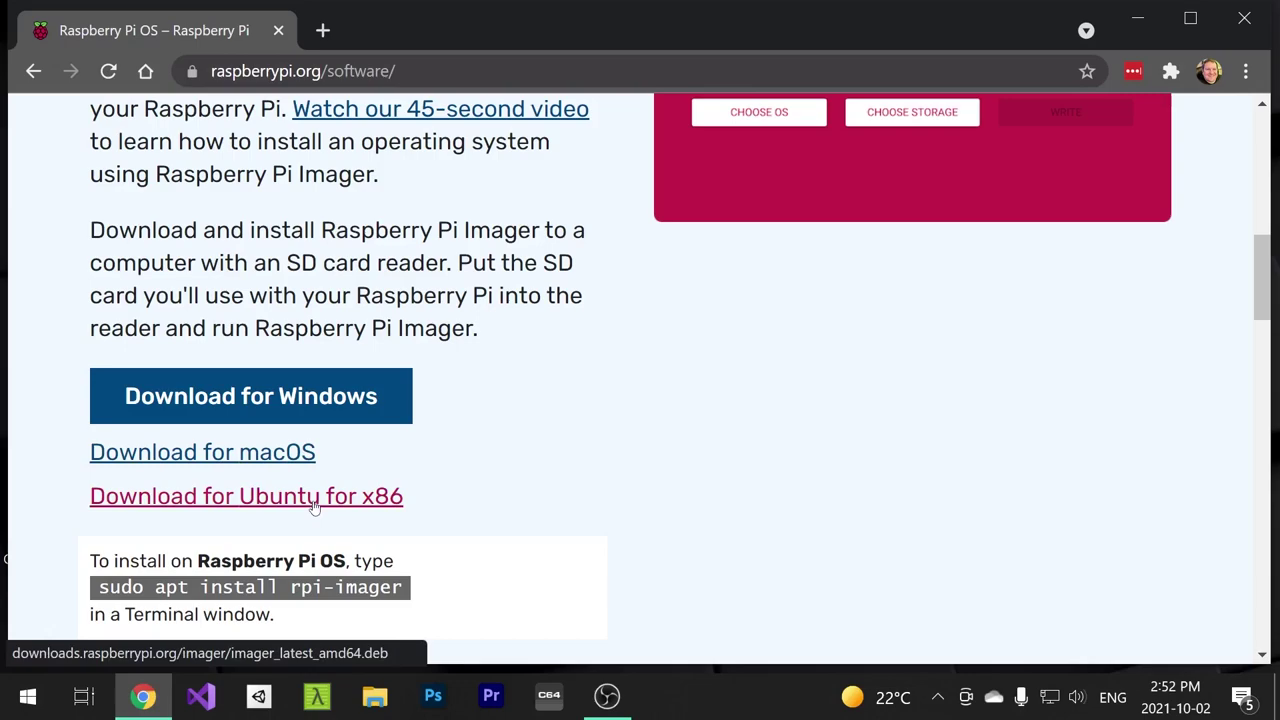
{"action": "left_click", "coordinate": [288, 398]}
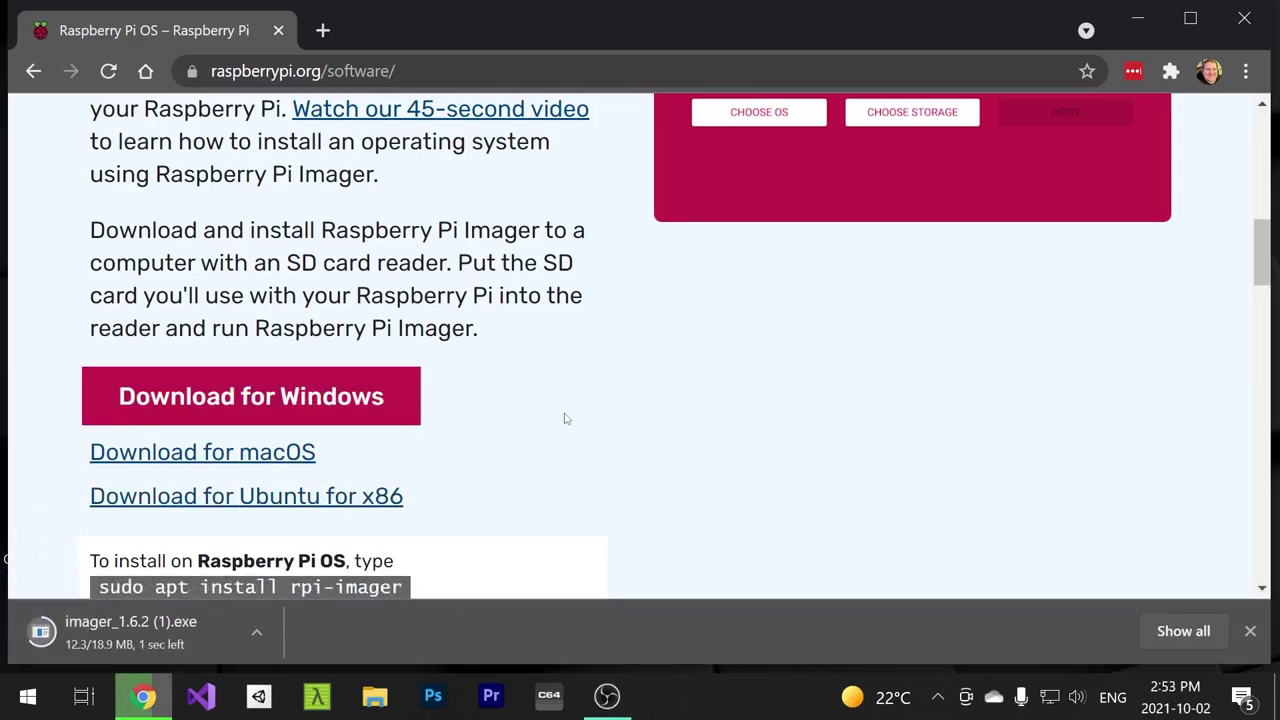
- Run the downloaded imager_1.6.2 (1).exe installer, install Raspberry Pi Imager and finish the setup
{"action": "left_click", "coordinate": [150, 630]}
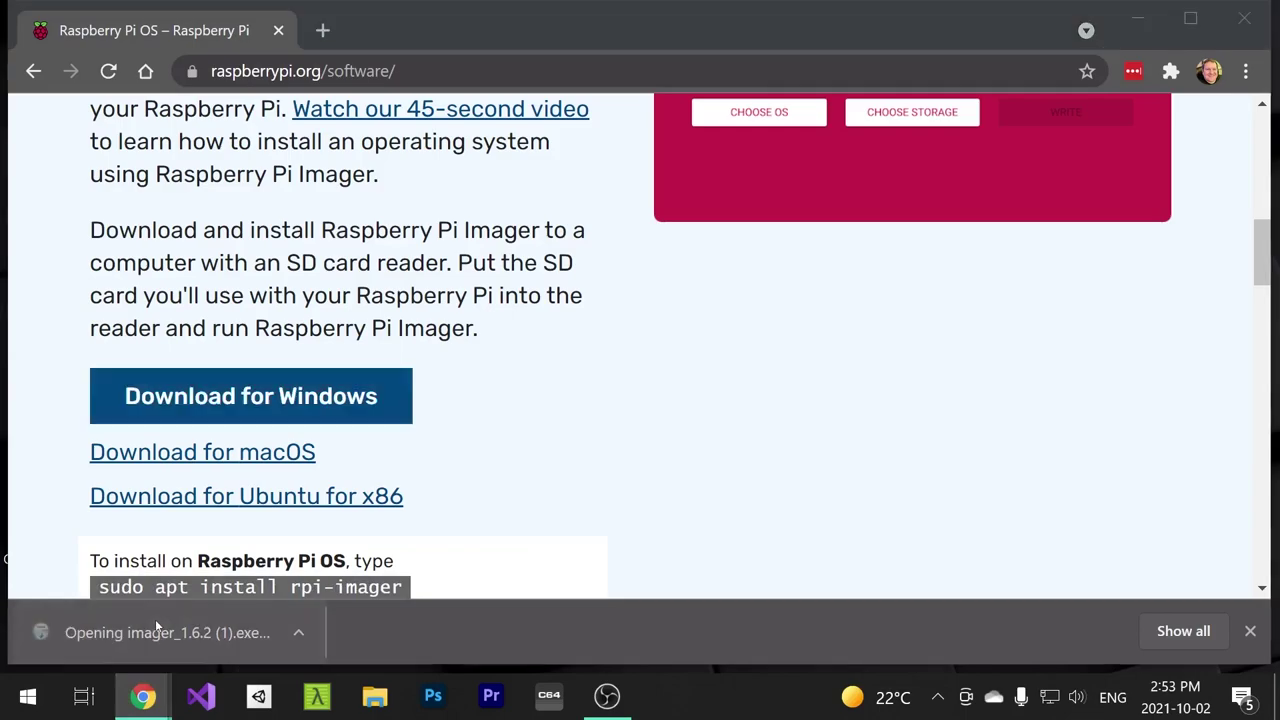
{"action": "left_click", "coordinate": [773, 532]}
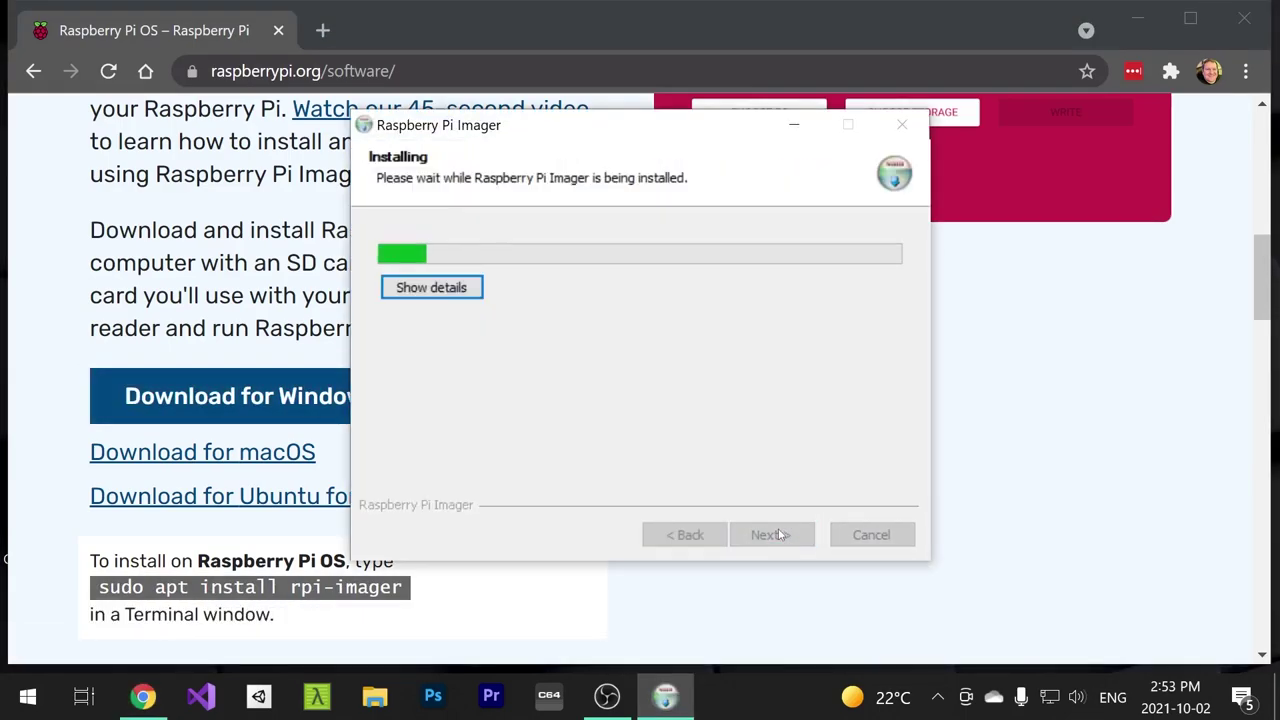
{"action": "left_click", "coordinate": [770, 532]}
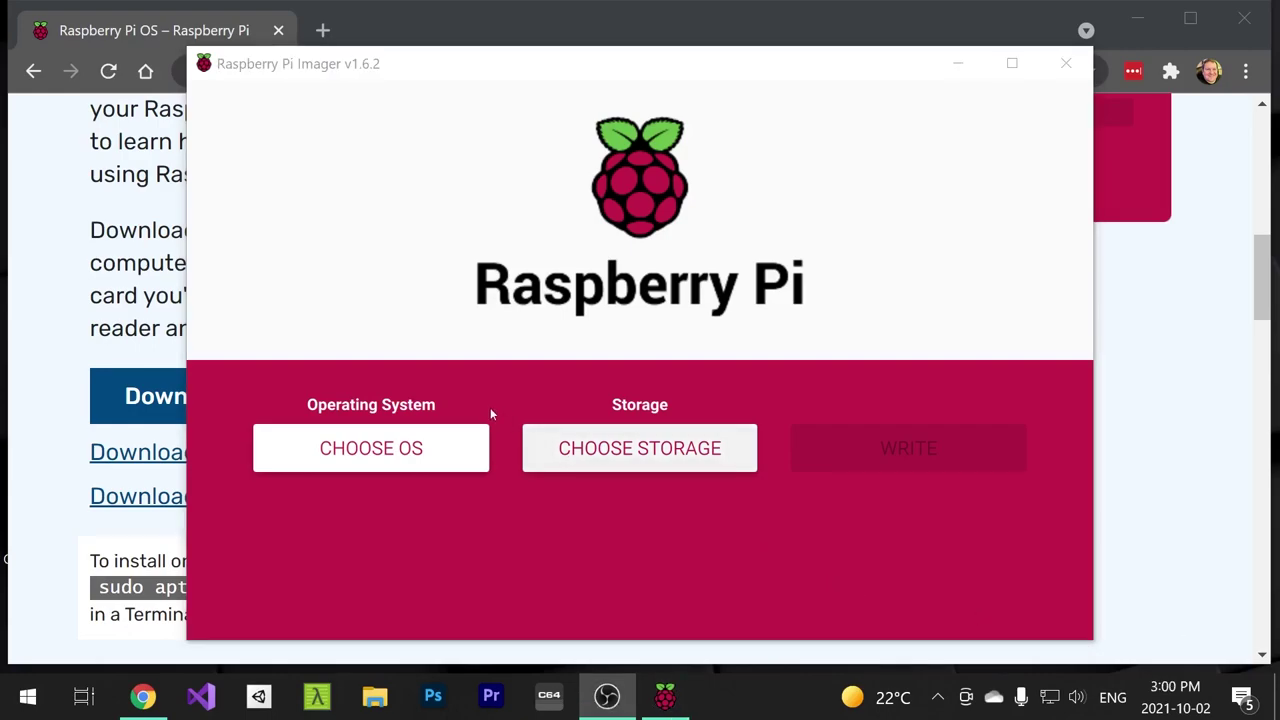
- Choose the 15.9 GB Multiple Card Reader USB Device as the imager's target storage
{"action": "left_click", "coordinate": [492, 272]}
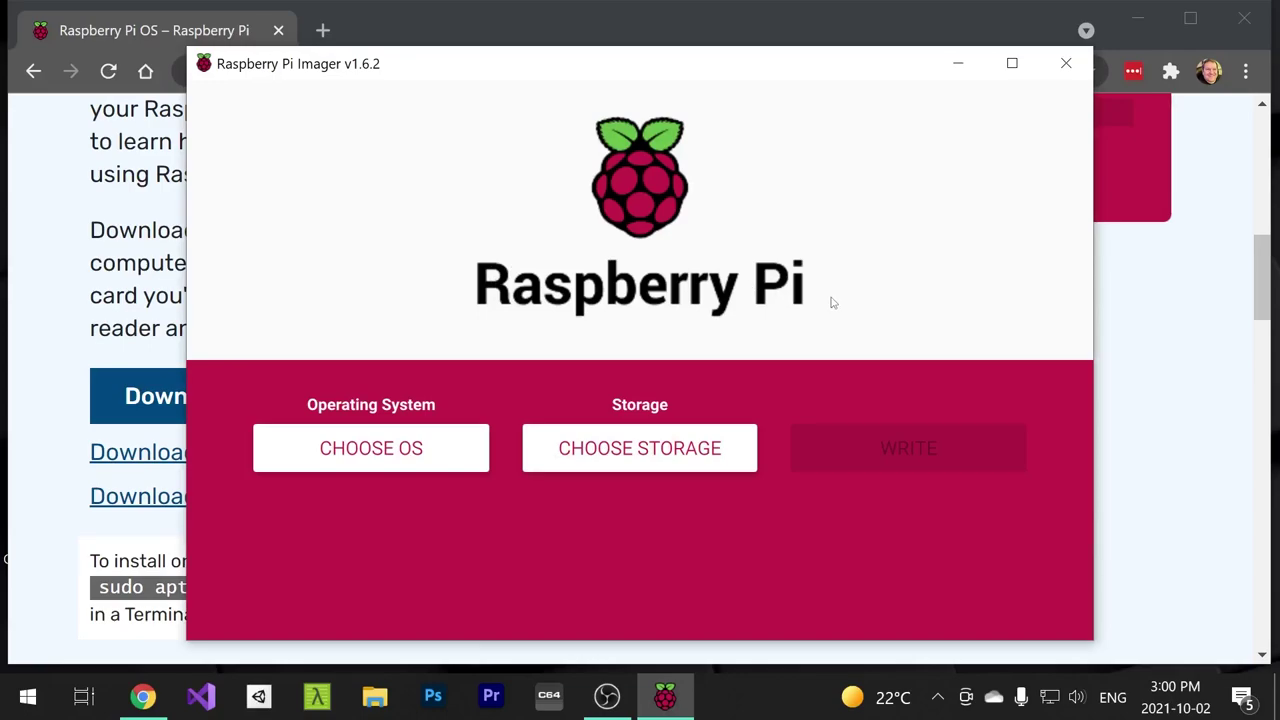
{"action": "left_click", "coordinate": [628, 448]}
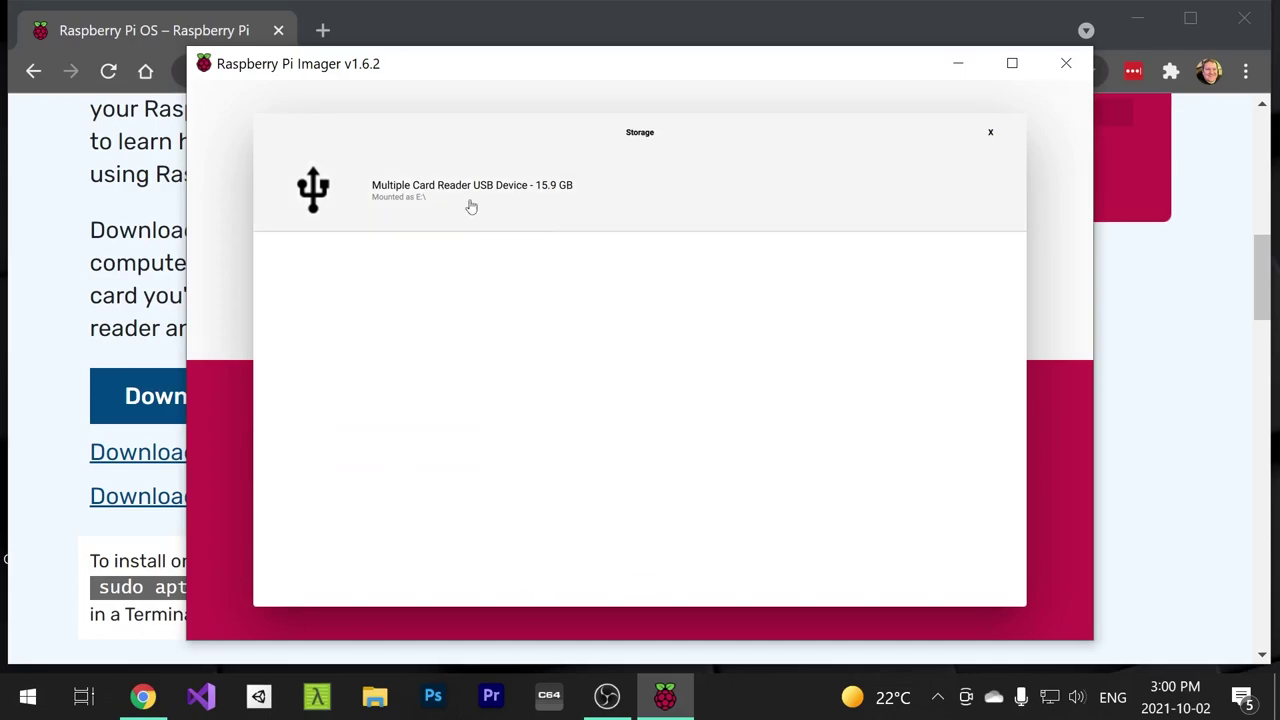
{"action": "left_click", "coordinate": [471, 206]}
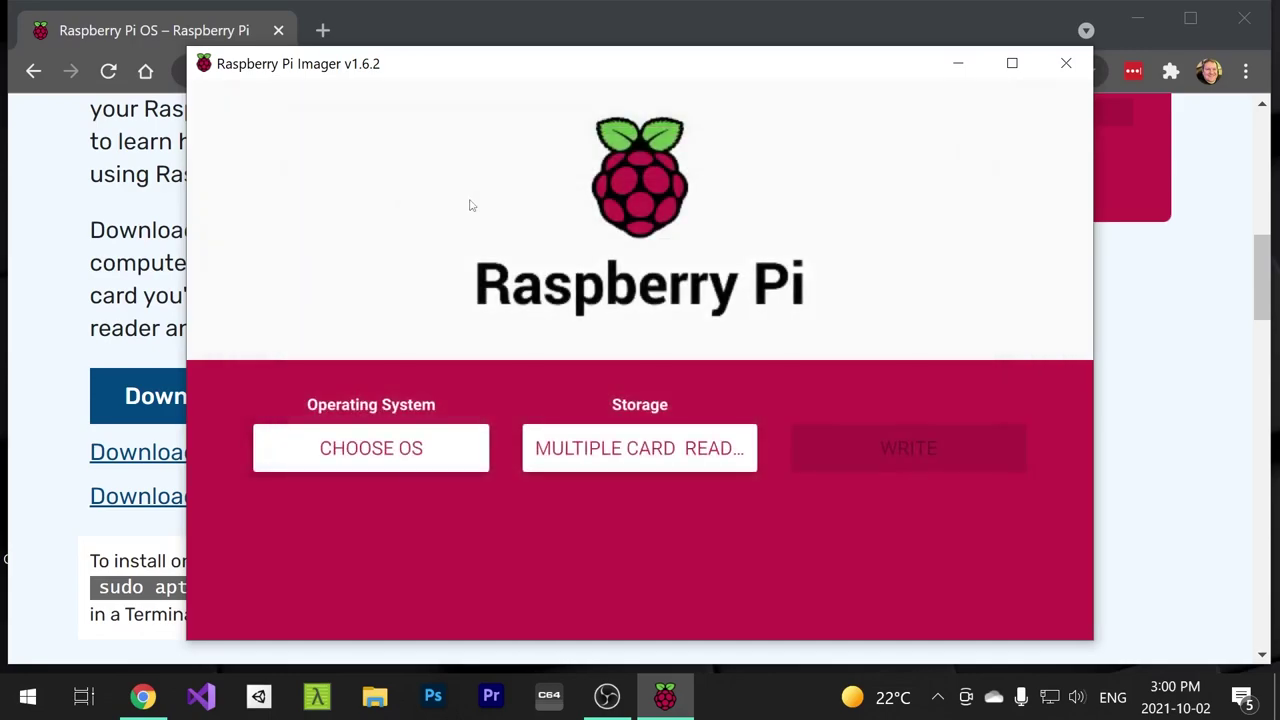
- Choose Raspberry Pi OS Lite (32-bit) from the other Raspberry Pi OS images as the operating system
{"action": "left_click", "coordinate": [351, 466]}
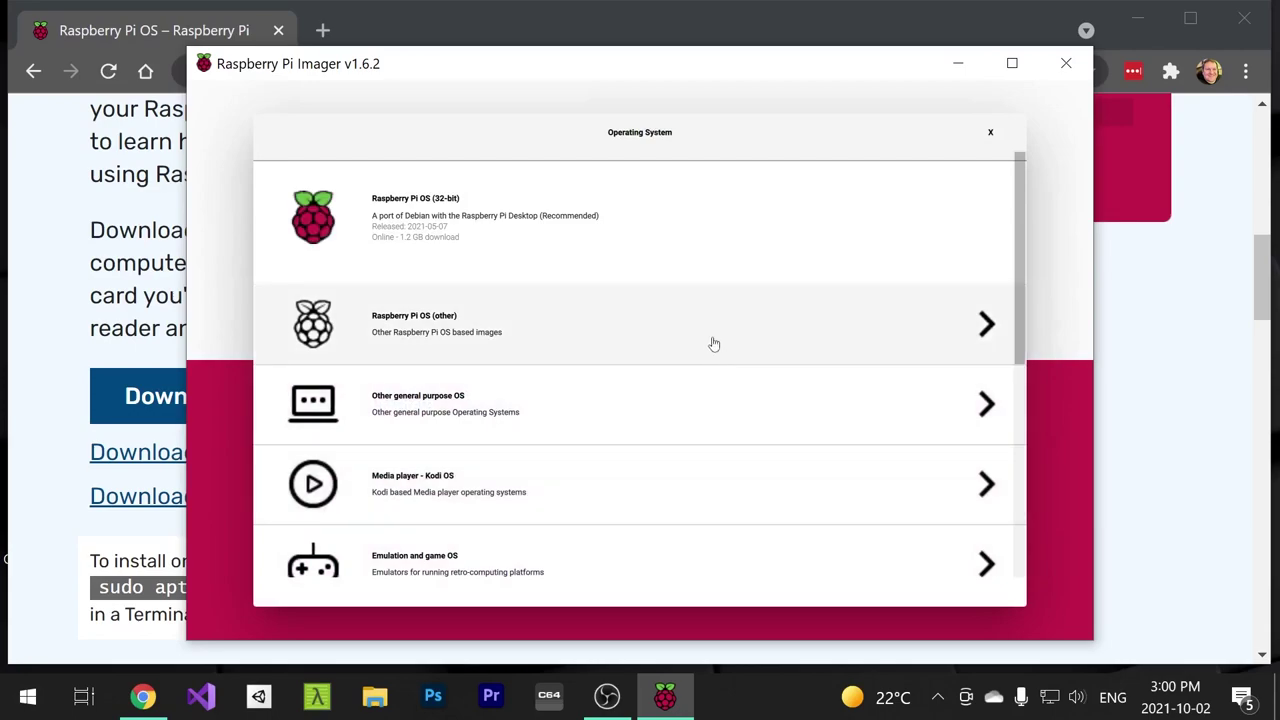
{"action": "left_click", "coordinate": [712, 345]}
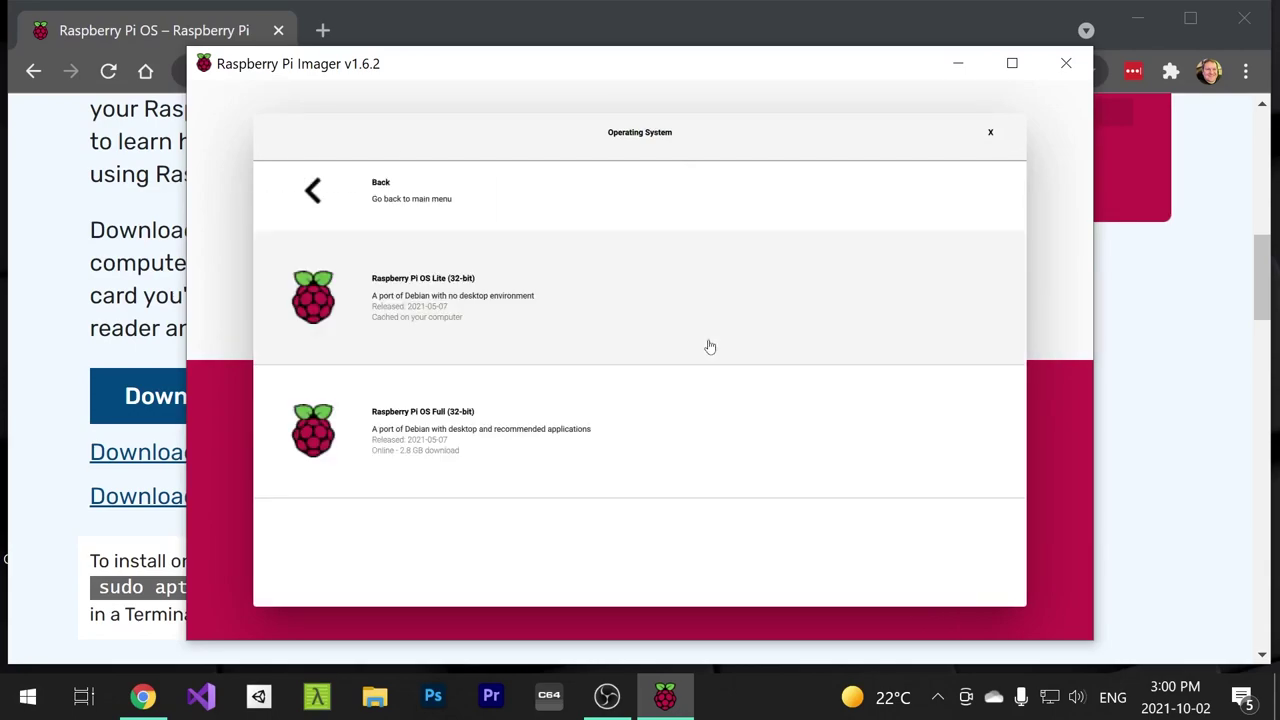
{"action": "left_click", "coordinate": [452, 310]}
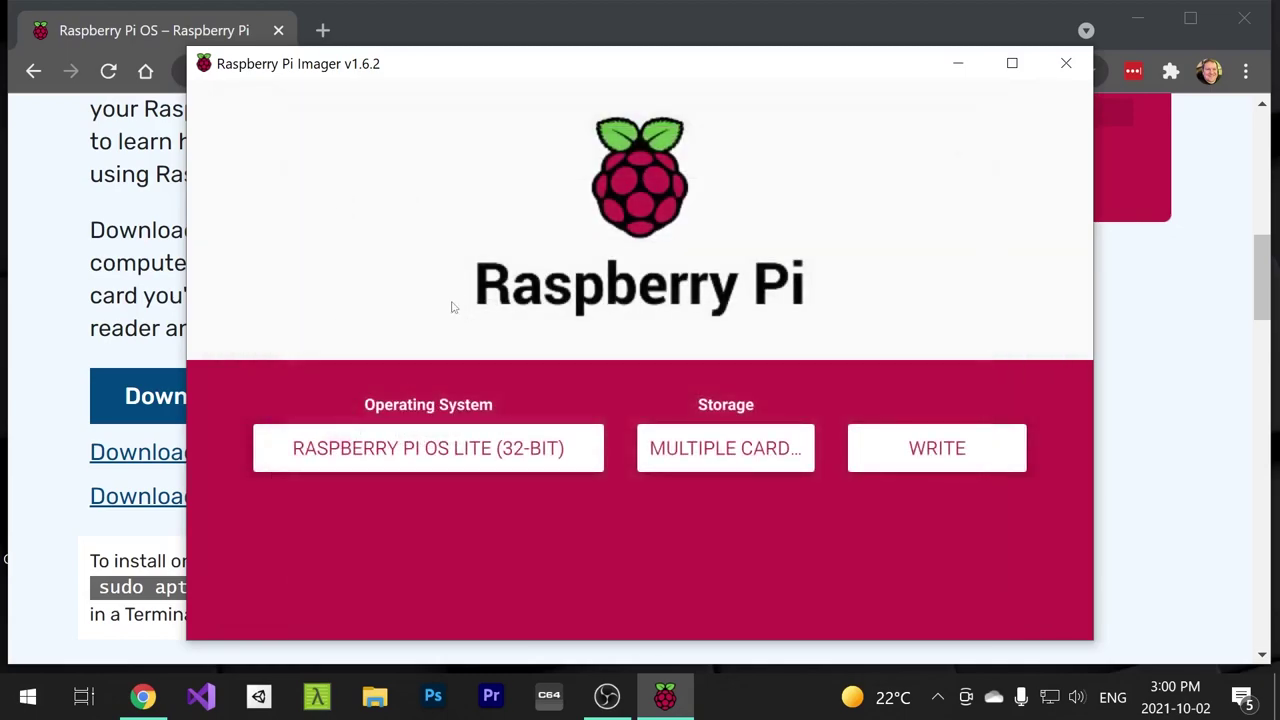
- Write the operating system image to the SD card, agreeing to erase its existing data
{"action": "left_click", "coordinate": [934, 455]}
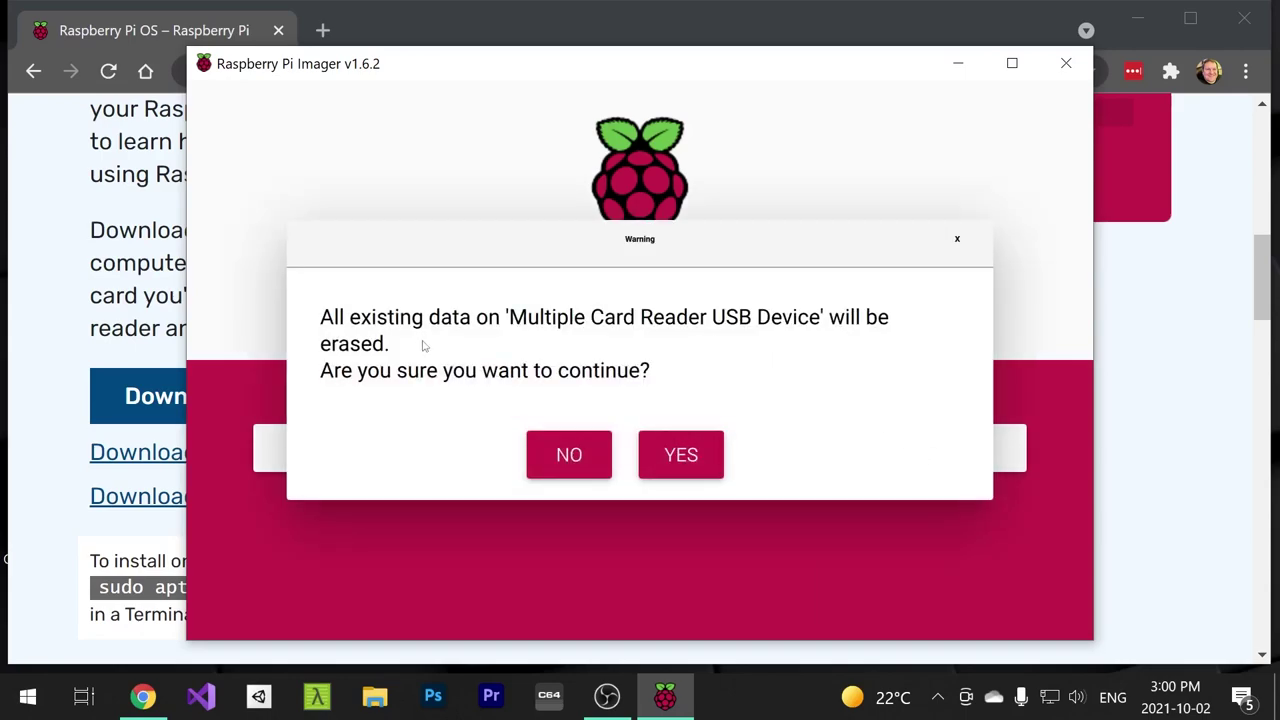
{"action": "left_click", "coordinate": [683, 455]}
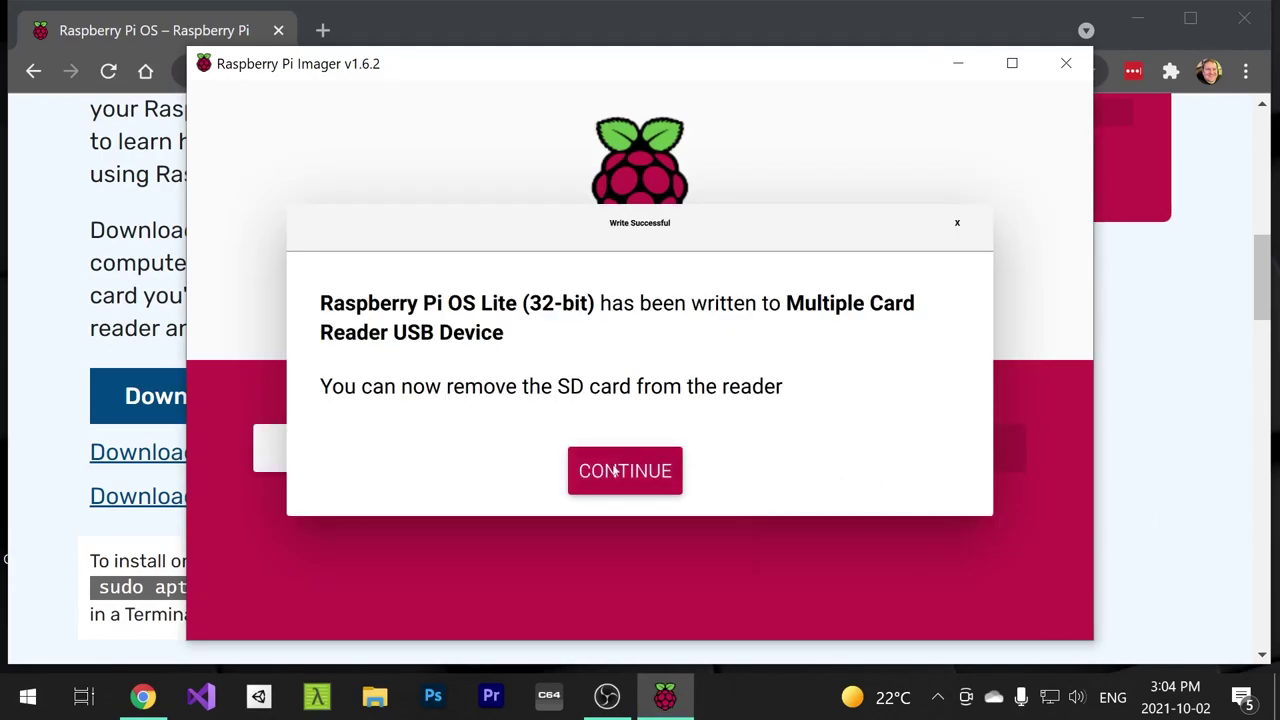
{"action": "left_click", "coordinate": [608, 472]}
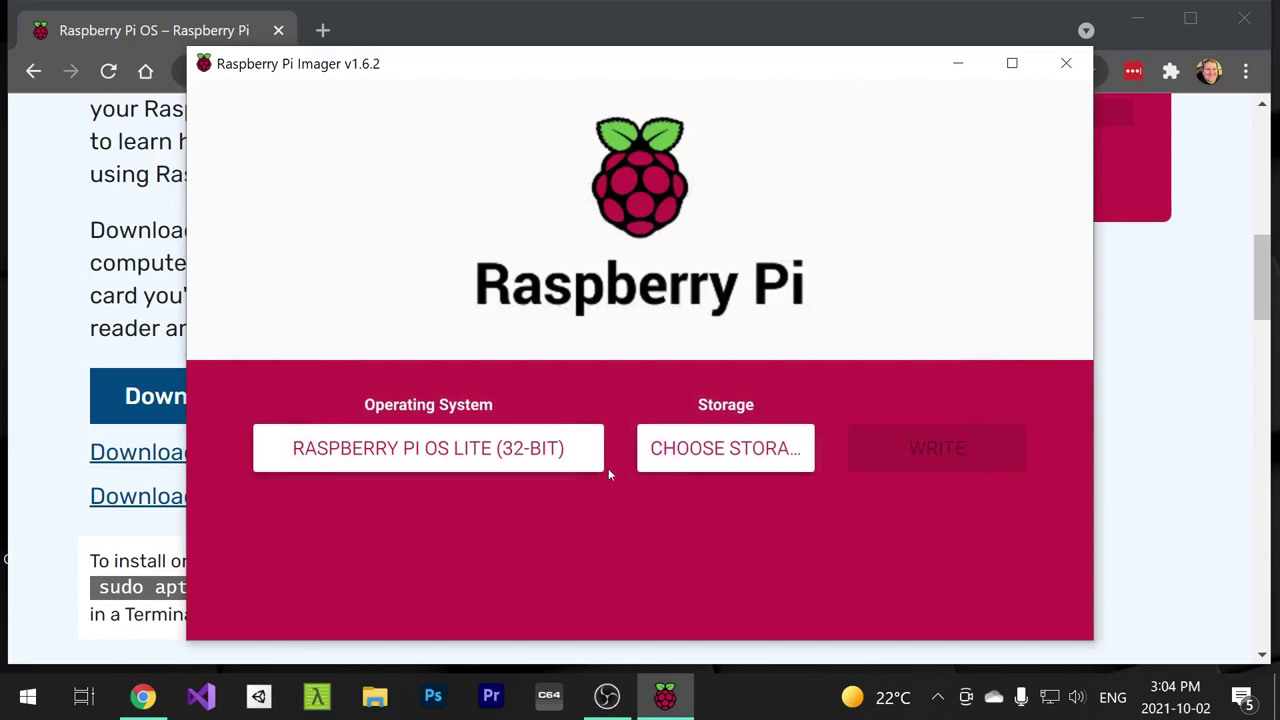
- Close Raspberry Pi Imager, decline formatting drive F: and dismiss the drive access error
{"action": "left_click", "coordinate": [1066, 63]}
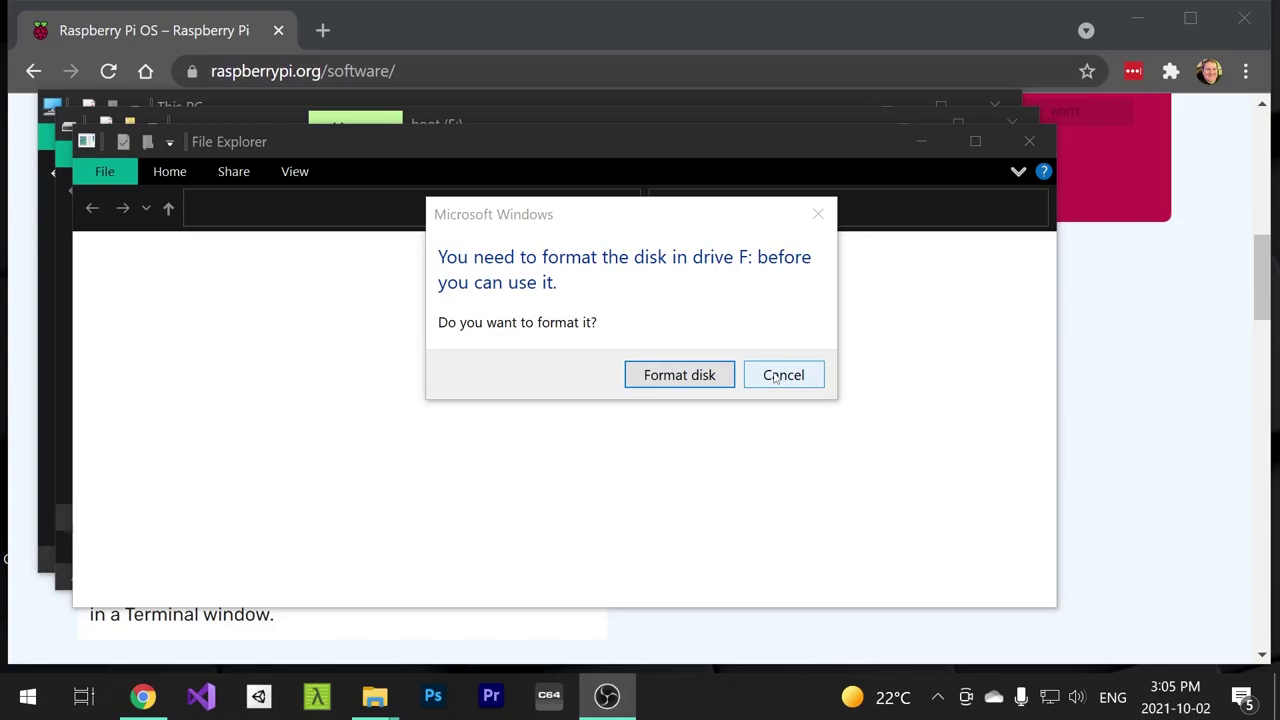
{"action": "left_click", "coordinate": [775, 377]}
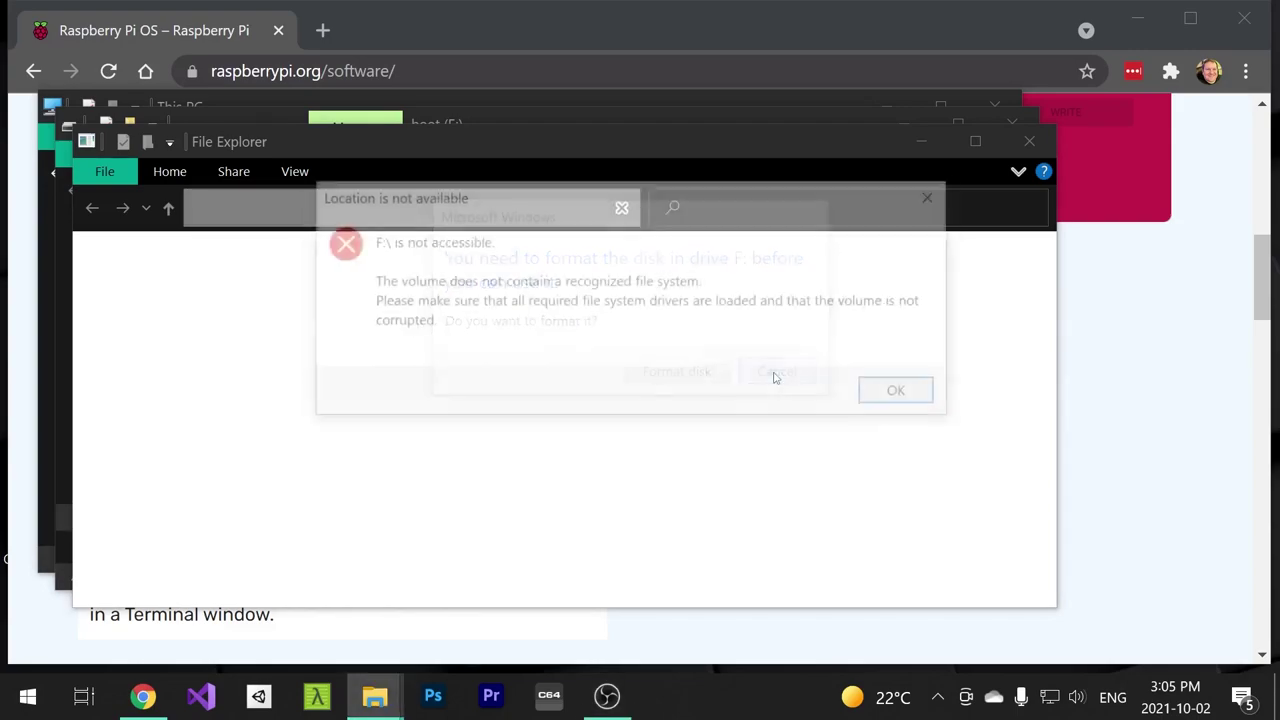
{"action": "left_click", "coordinate": [904, 393]}
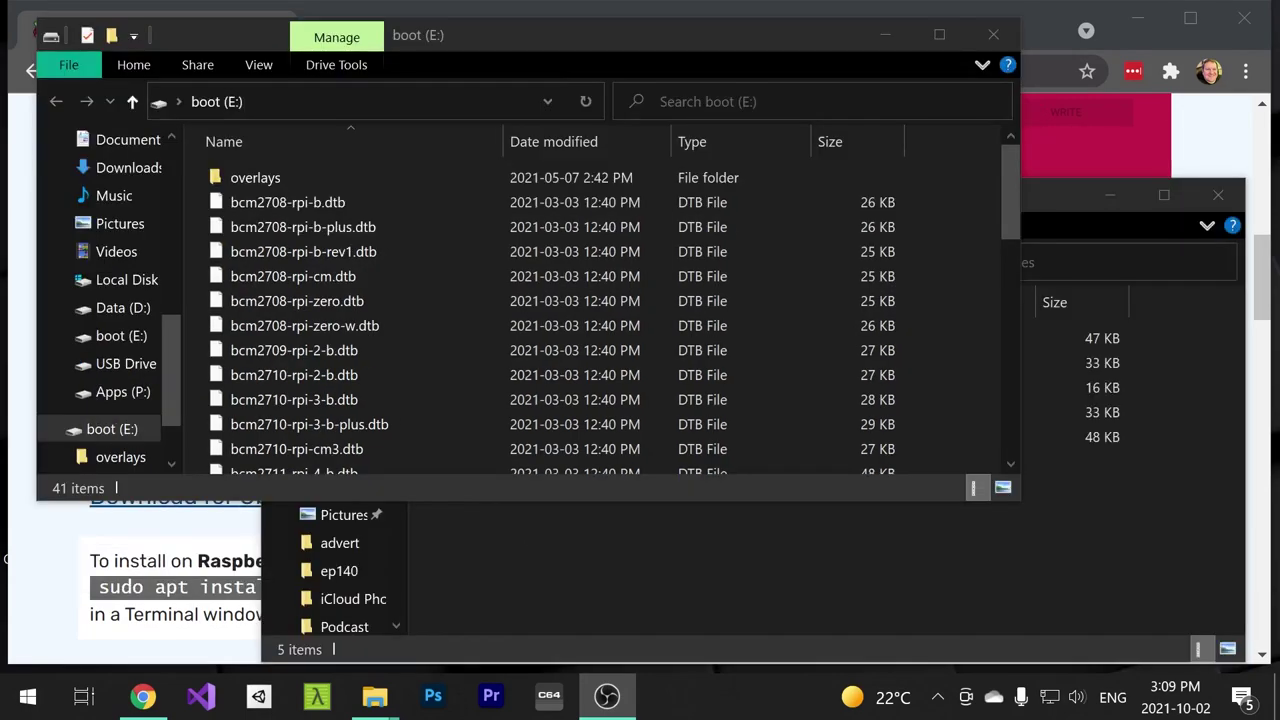
- Create a new folder named roms in the root of the boot (E:) drive
{"action": "right_click", "coordinate": [933, 256]}
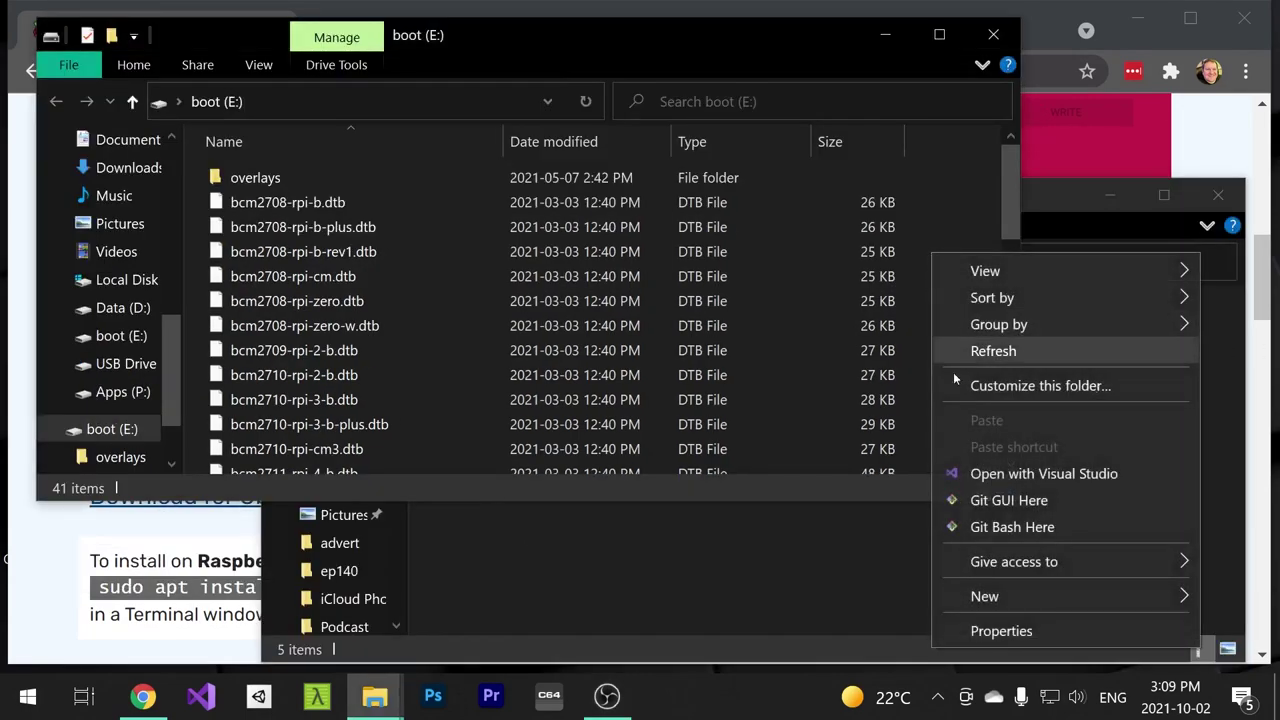
{"action": "mouse_move", "coordinate": [990, 597]}
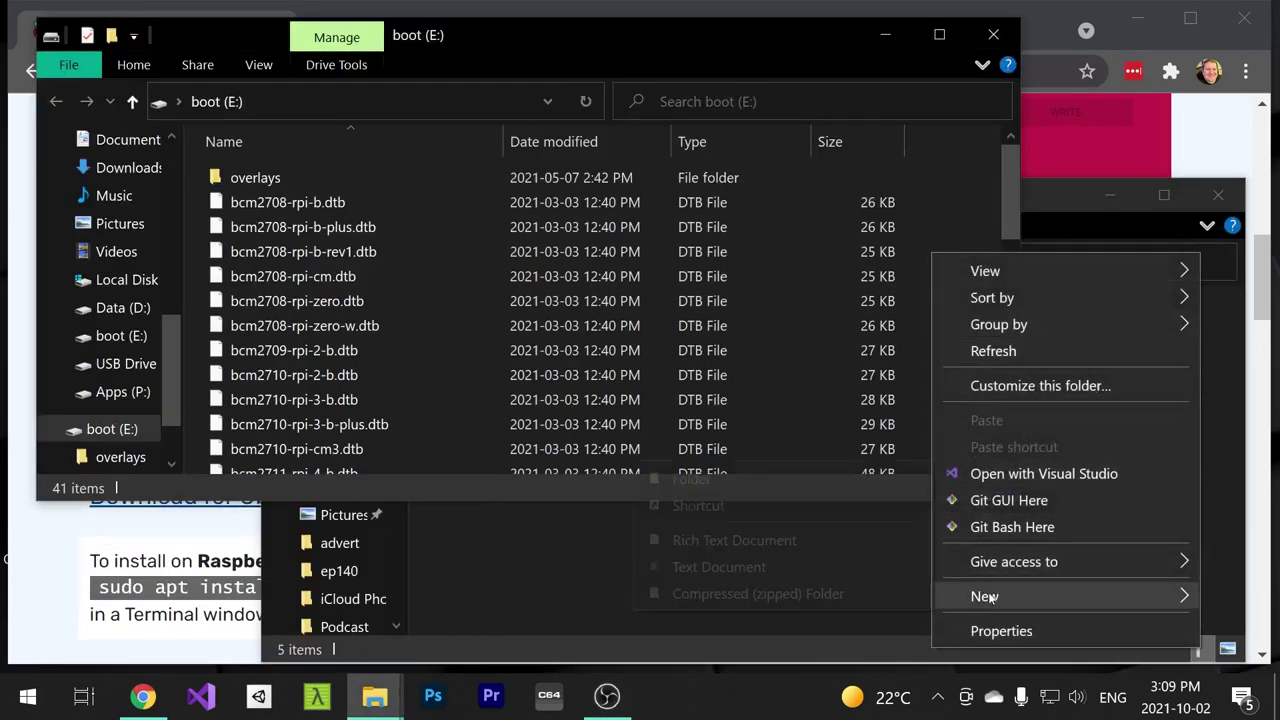
{"action": "left_click", "coordinate": [772, 483]}
{"action": "type", "text": "roms"}
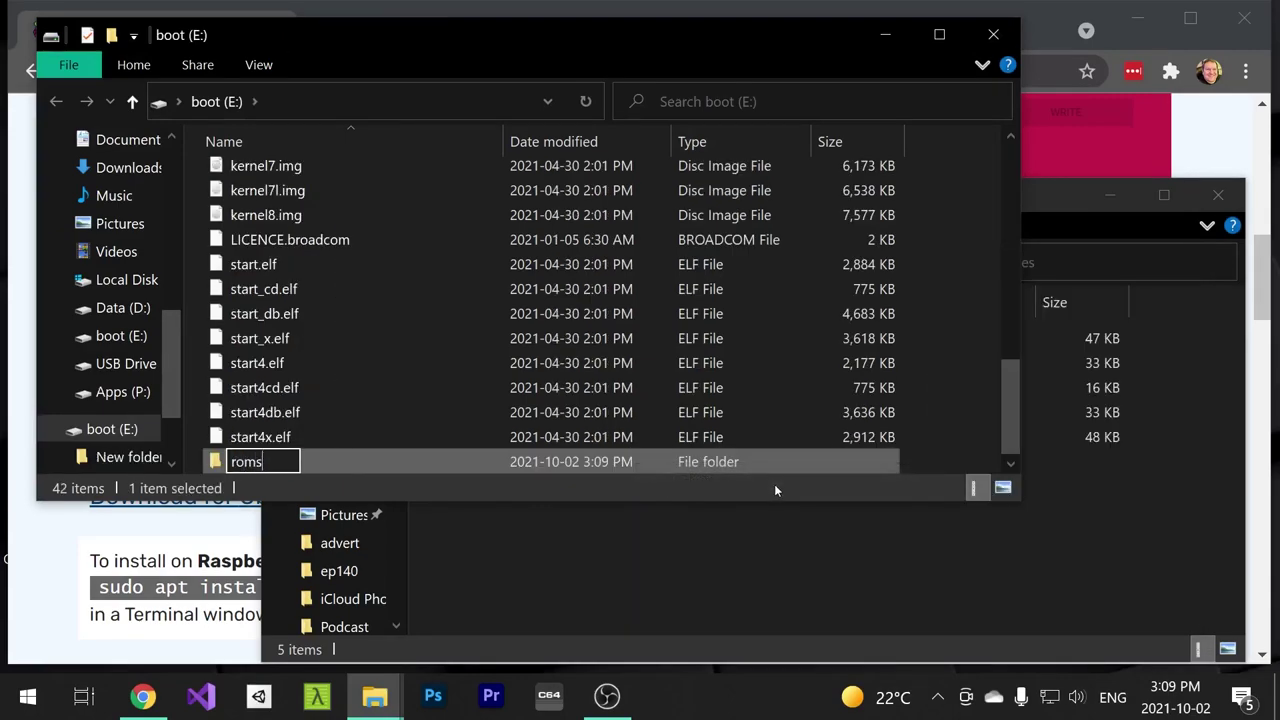
{"action": "key", "text": "Return"}
- Copy all five Spectrum game TAP files from the other folder window into the roms folder
{"action": "double_click", "coordinate": [254, 463]}
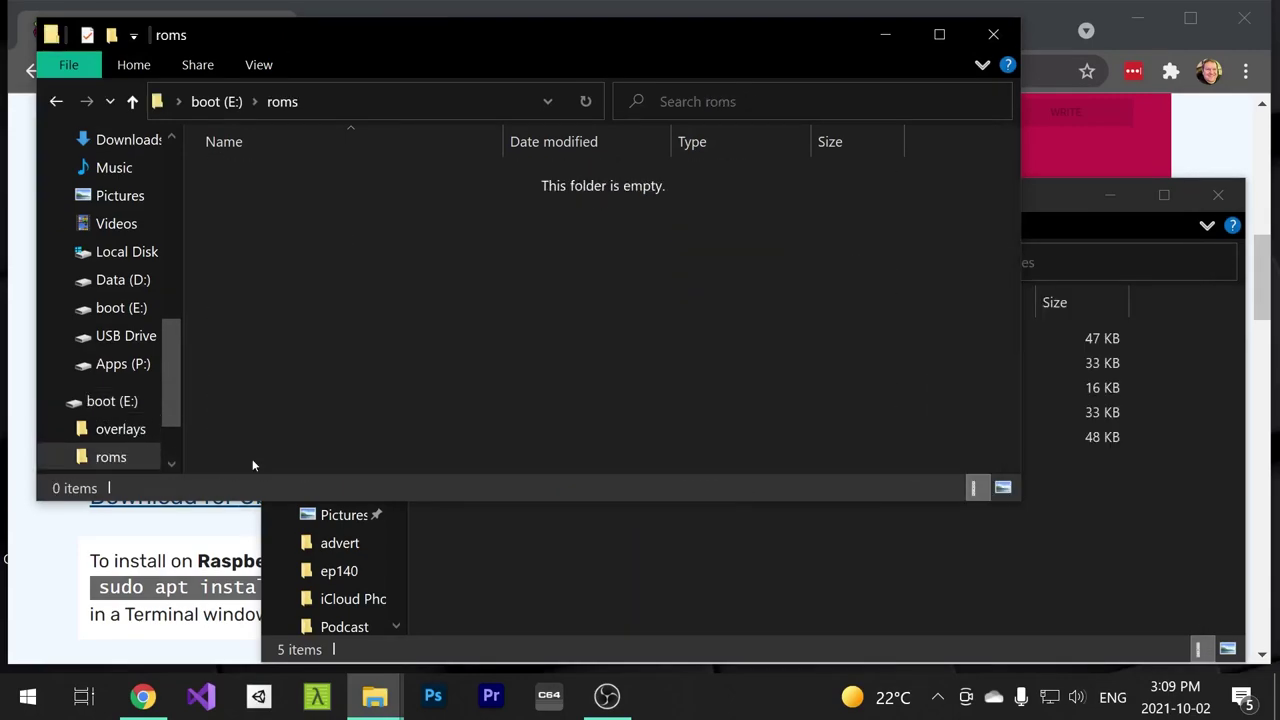
{"action": "left_click", "coordinate": [697, 585]}
{"action": "left_click_drag", "start_coordinate": [637, 530], "coordinate": [468, 338]}
{"action": "left_click_drag", "start_coordinate": [474, 405], "coordinate": [217, 305]}
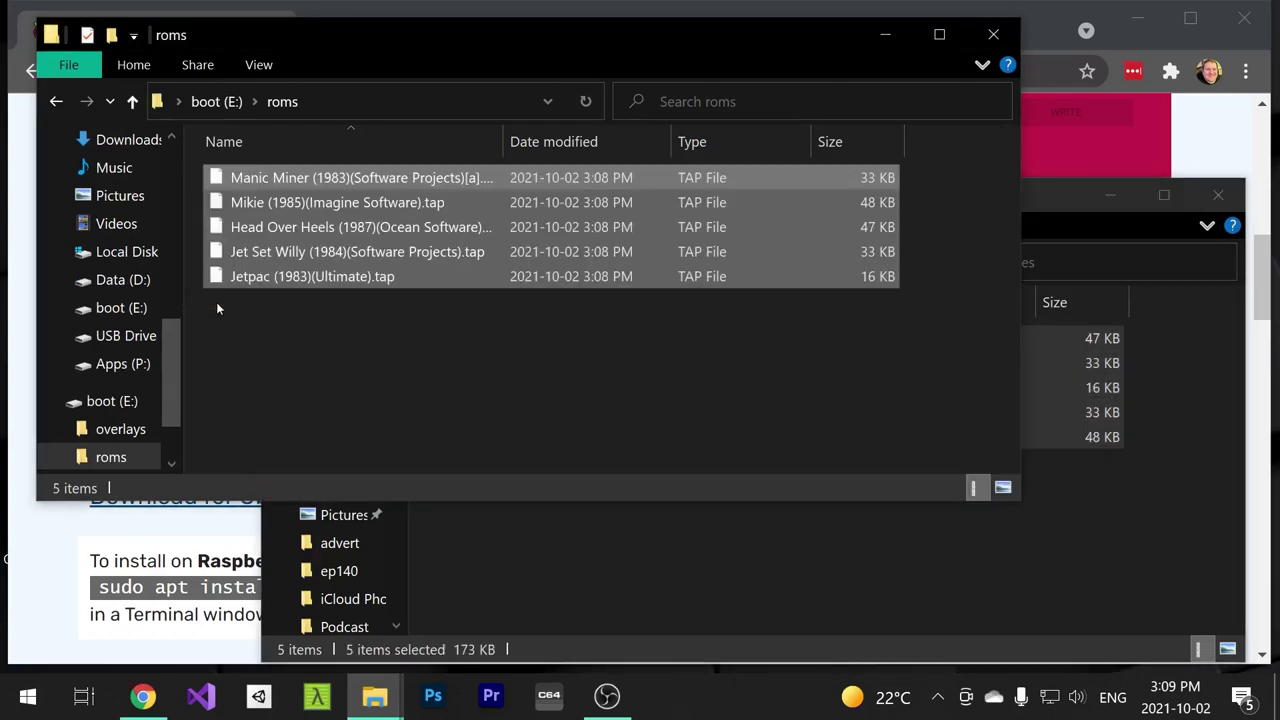
- Close the games source folder window and go back to the root of the boot (E:) drive
{"action": "left_click", "coordinate": [554, 561]}
{"action": "left_click", "coordinate": [1218, 195]}
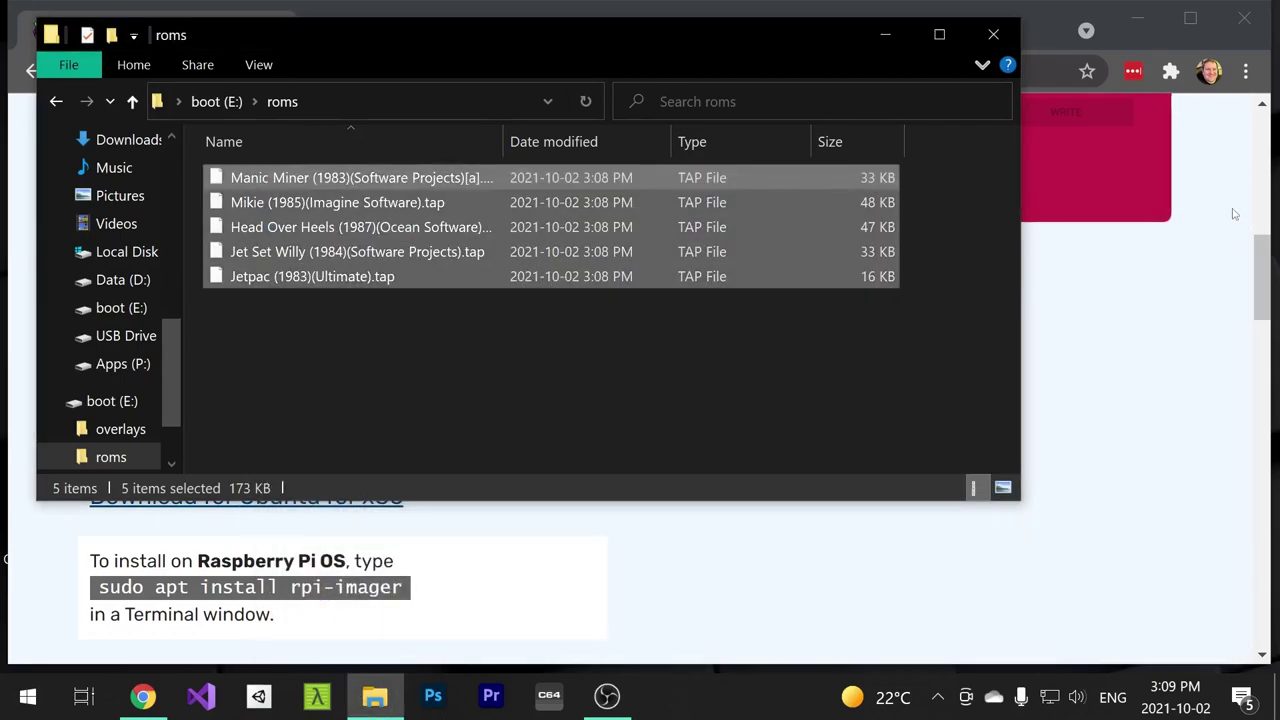
{"action": "left_click", "coordinate": [218, 101]}
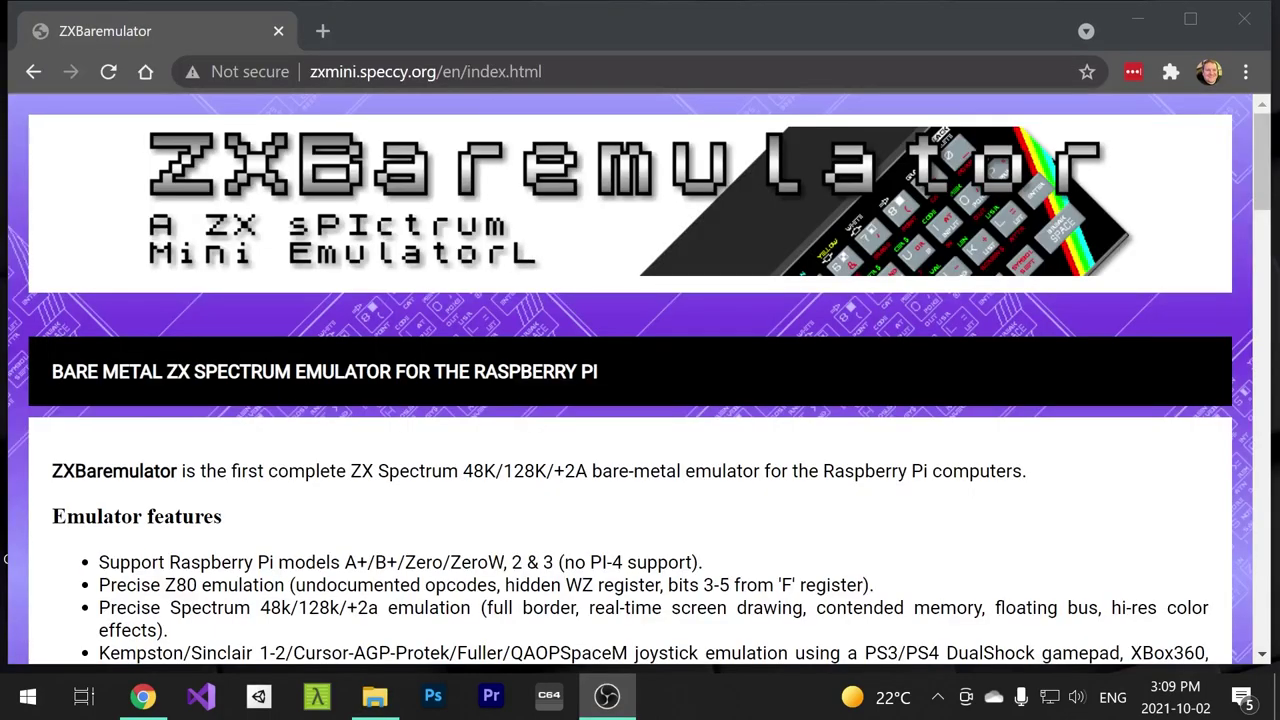
- Download the ZIP with all needed files, valid for all PI models, from the ZXBaremulator page
{"action": "scroll", "coordinate": [746, 386], "scroll_direction": "down", "scroll_amount": 3}
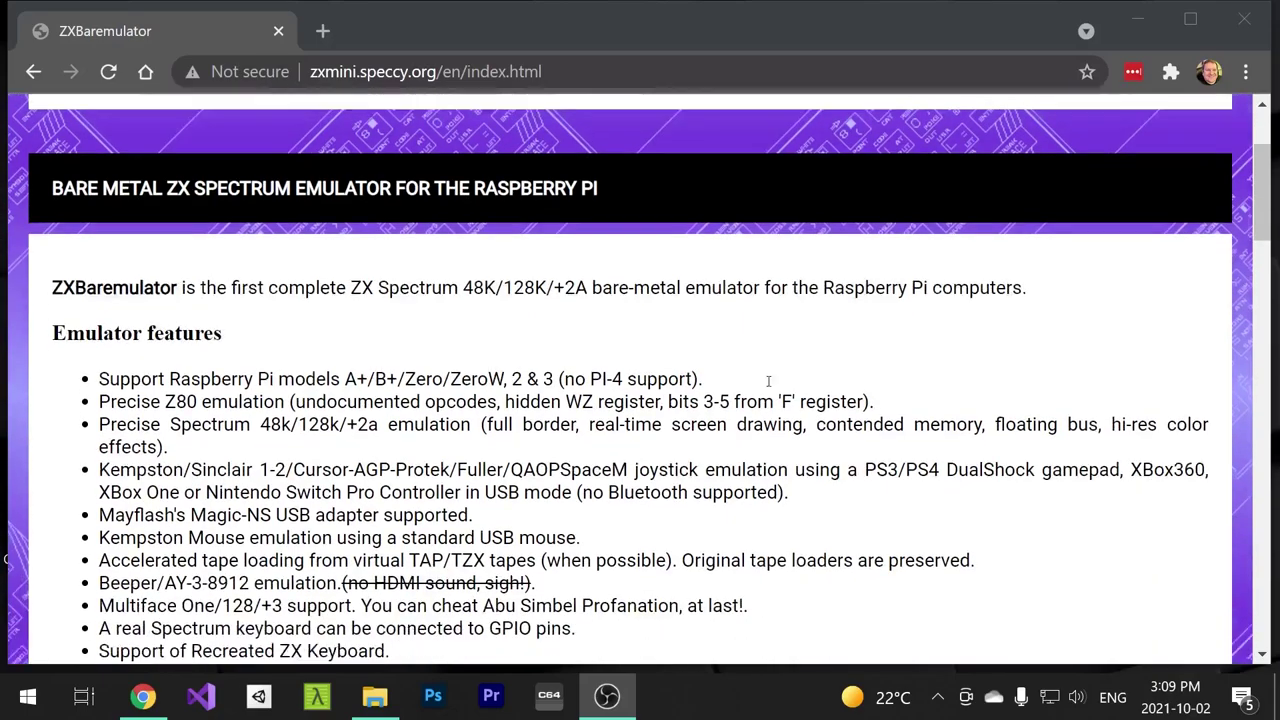
{"action": "scroll", "coordinate": [789, 381], "scroll_direction": "down", "scroll_amount": 5}
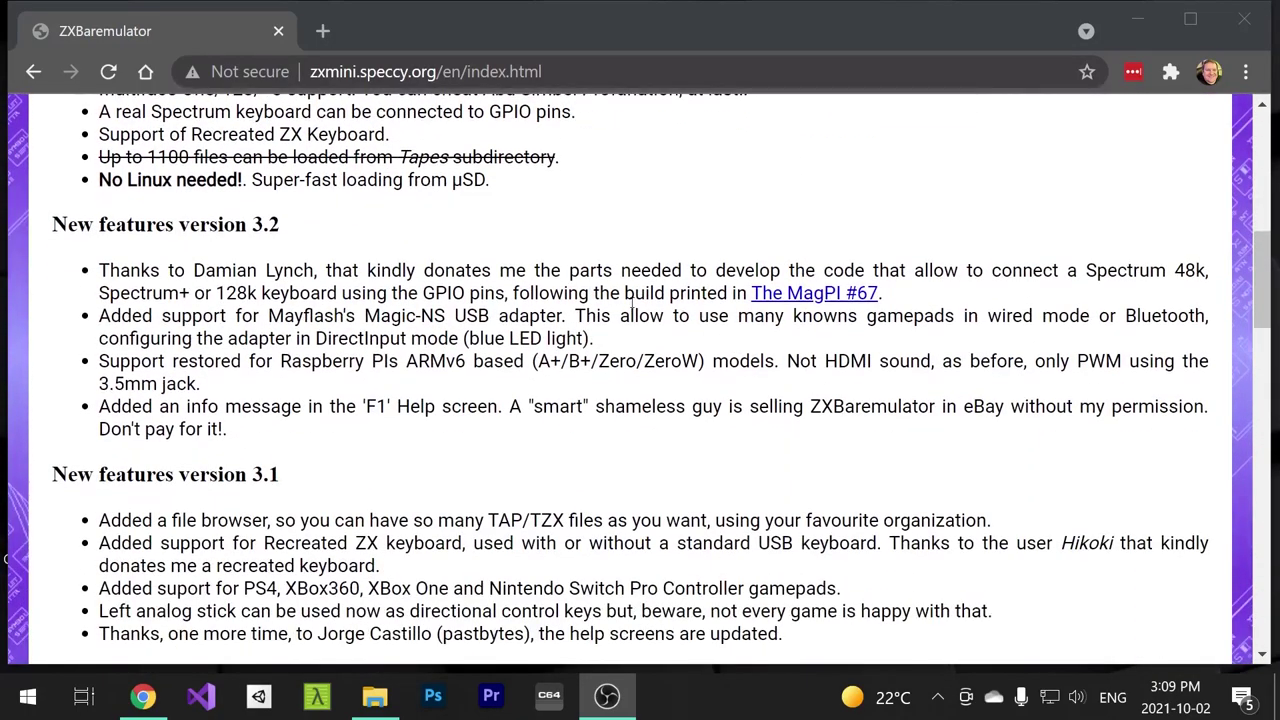
{"action": "scroll", "coordinate": [593, 460], "scroll_direction": "down", "scroll_amount": 4}
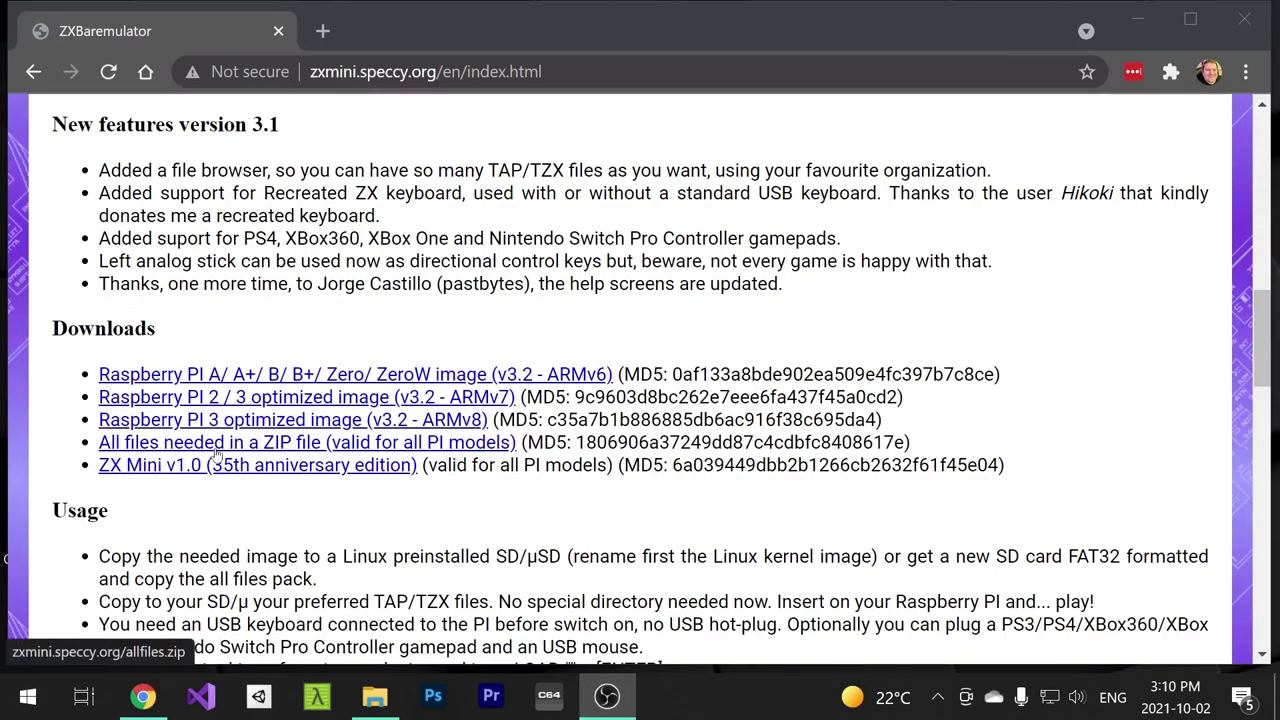
{"action": "left_click", "coordinate": [255, 450]}
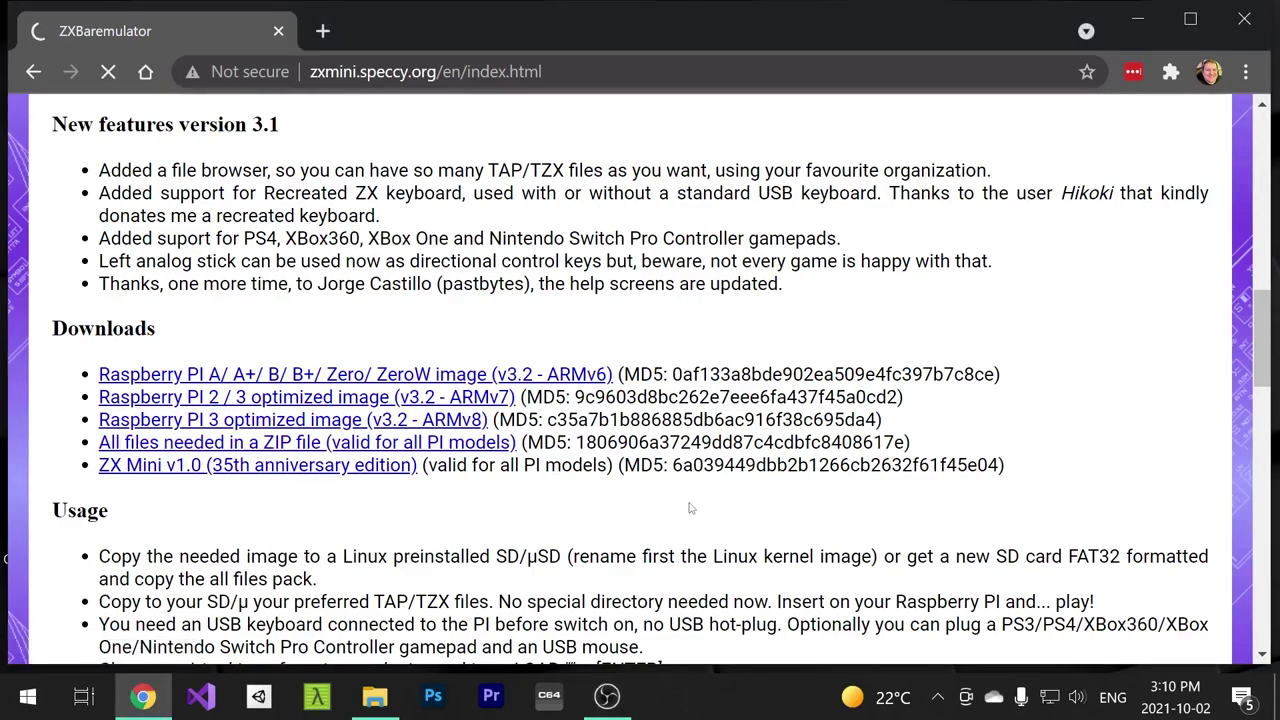
{"action": "scroll", "coordinate": [647, 475], "scroll_direction": "down", "scroll_amount": 1}
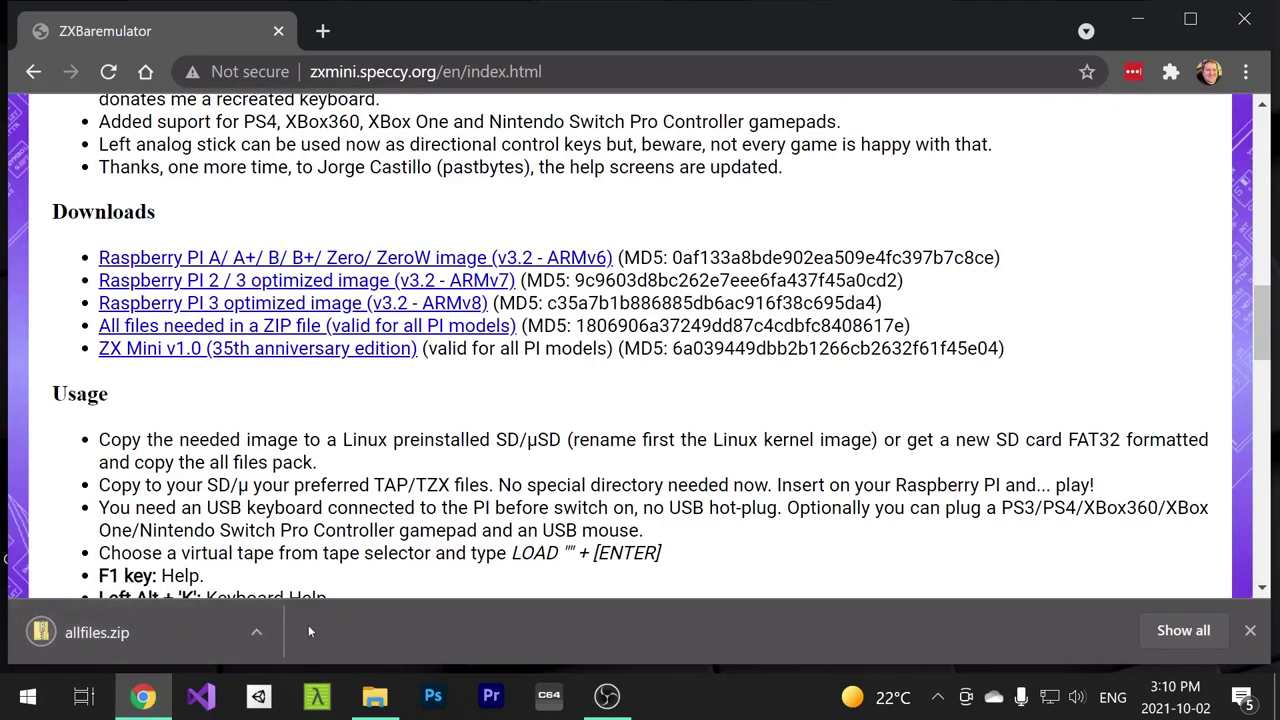
- Show allfiles.zip in its folder and extract it to a folder named allfiles-emu in Downloads
{"action": "left_click", "coordinate": [257, 631]}
{"action": "left_click", "coordinate": [322, 551]}
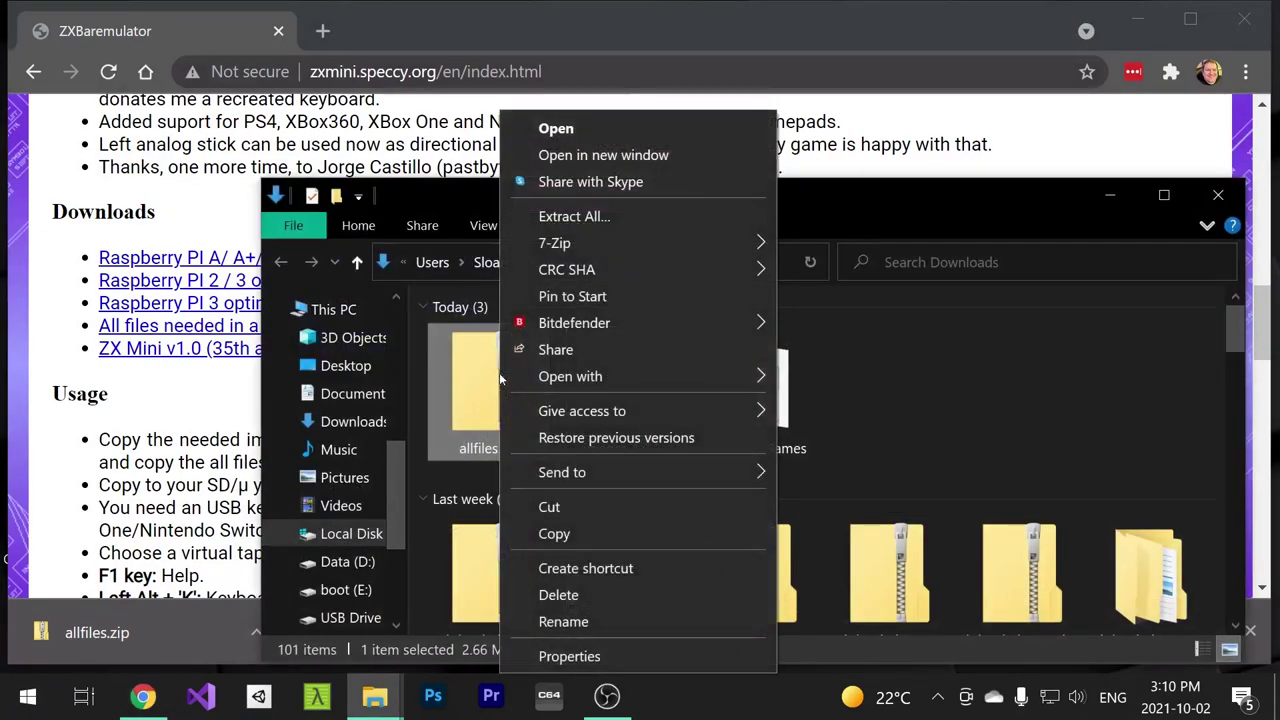
{"action": "left_click", "coordinate": [650, 227]}
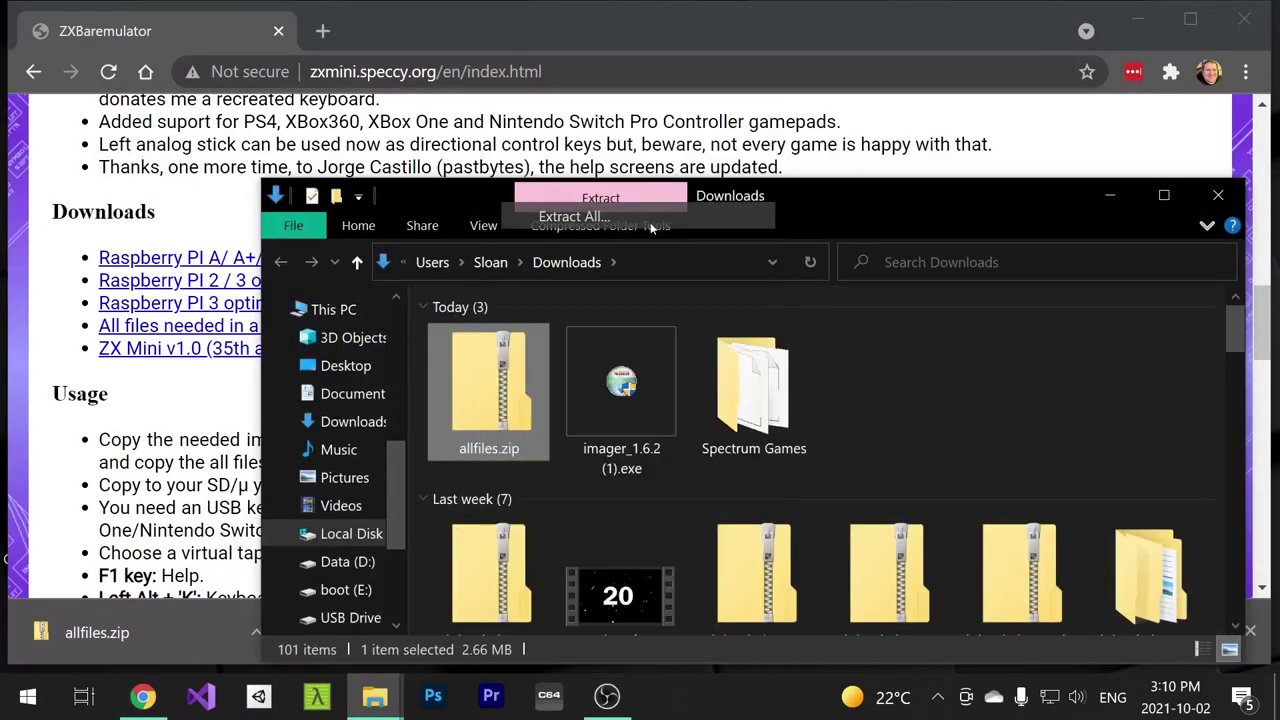
{"action": "left_click", "coordinate": [597, 250]}
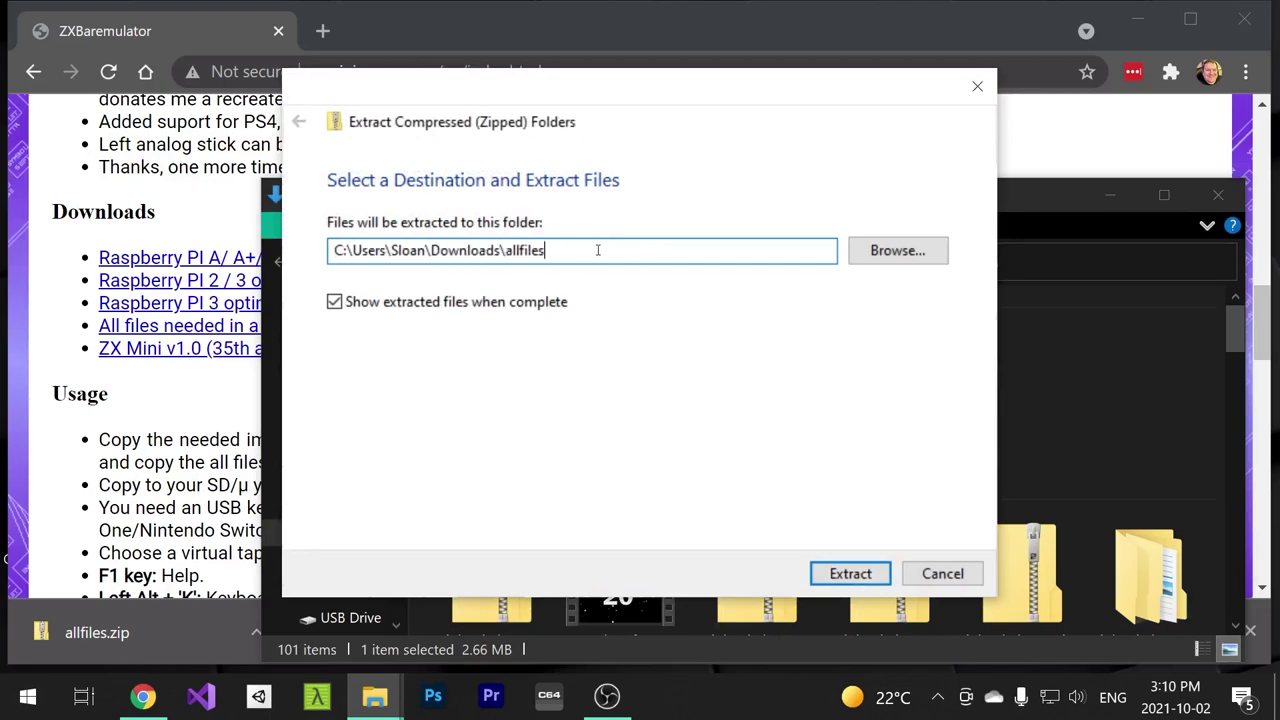
{"action": "type", "text": "-emu"}
{"action": "key", "text": "BackSpace"}
{"action": "type", "text": "u"}
{"action": "left_click", "coordinate": [855, 574]}
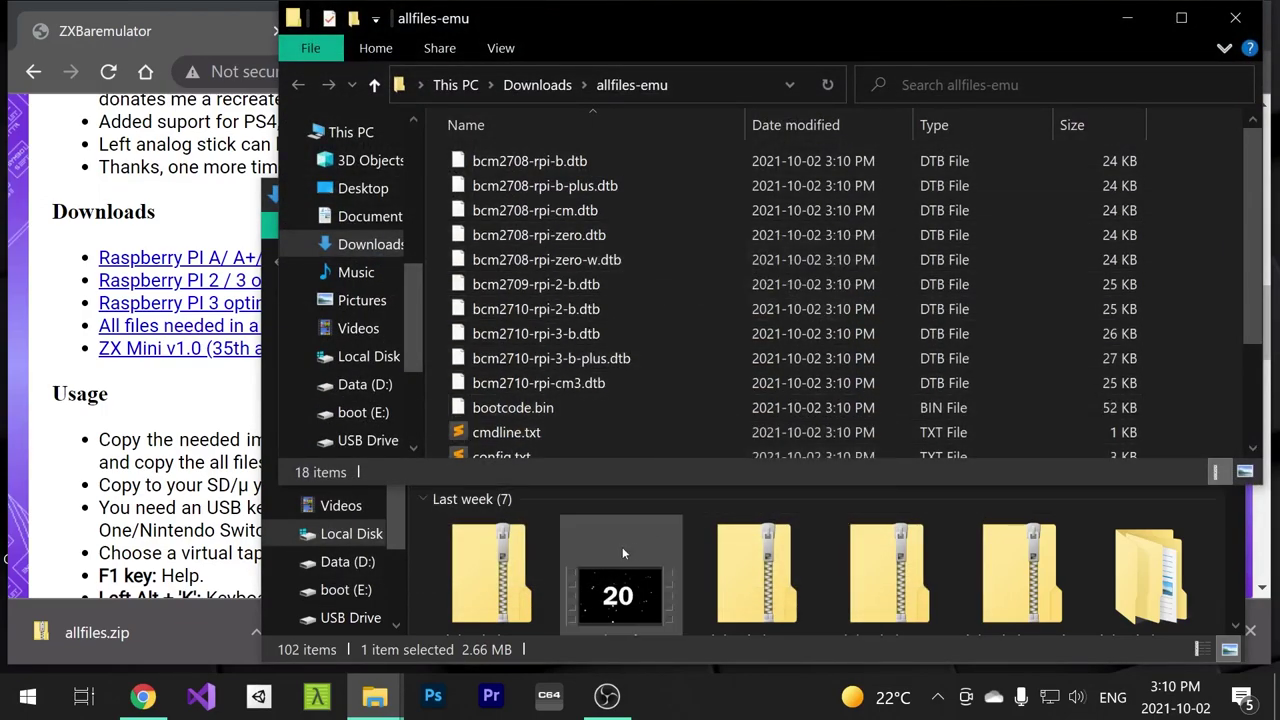
- Copy all 18 files from the allfiles-emu folder to the root of boot (E:), replacing the files with the same names
{"action": "mouse_move", "coordinate": [388, 692]}
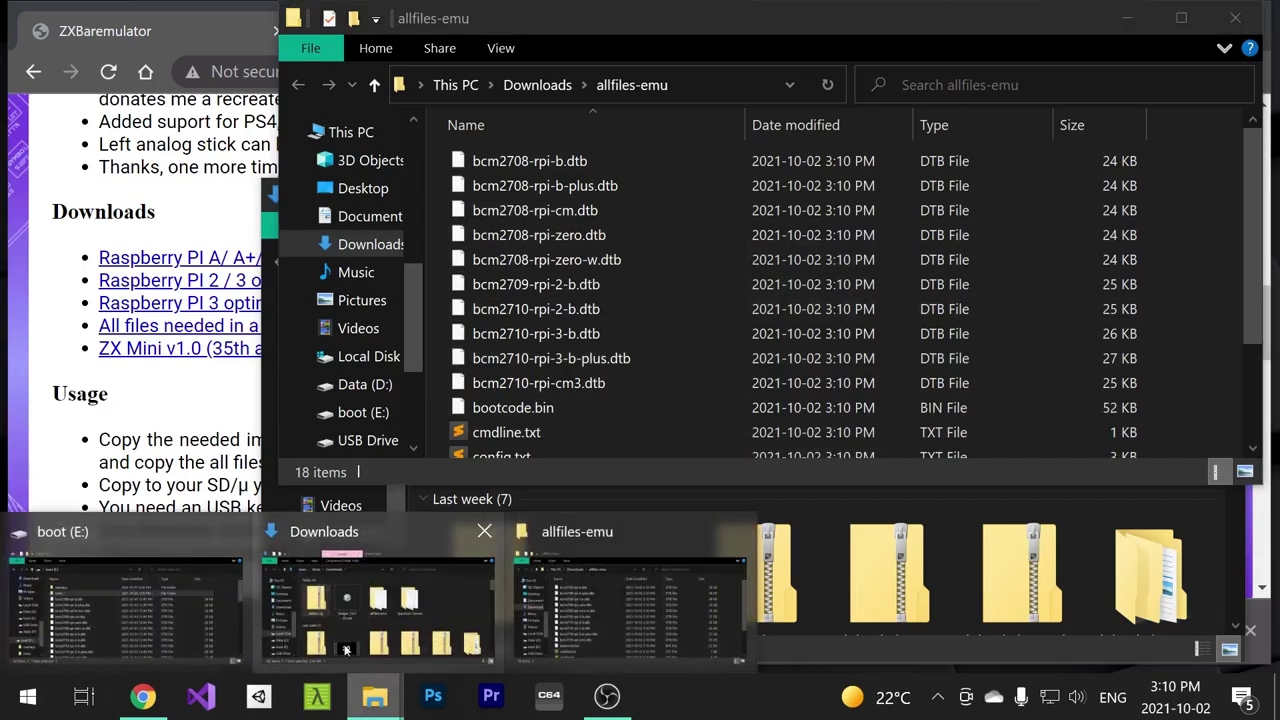
{"action": "left_click", "coordinate": [175, 594]}
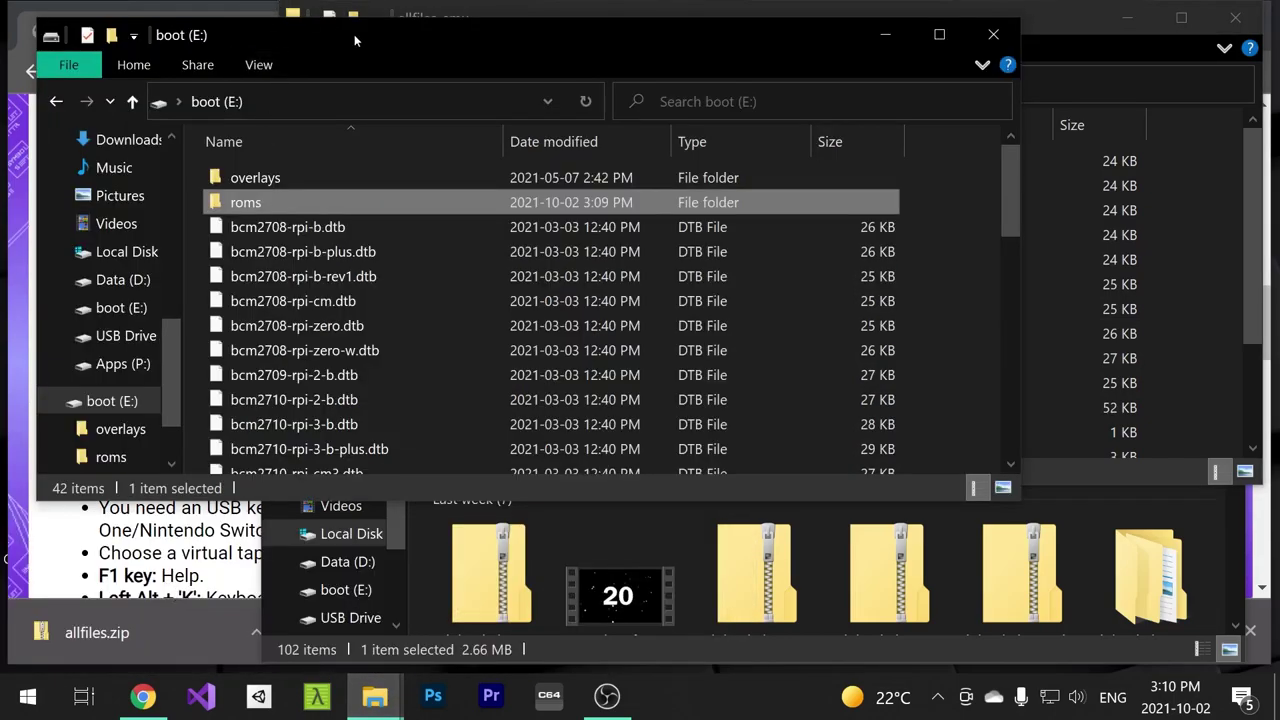
{"action": "left_click_drag", "start_coordinate": [354, 36], "coordinate": [332, 48]}
{"action": "left_click", "coordinate": [1060, 32]}
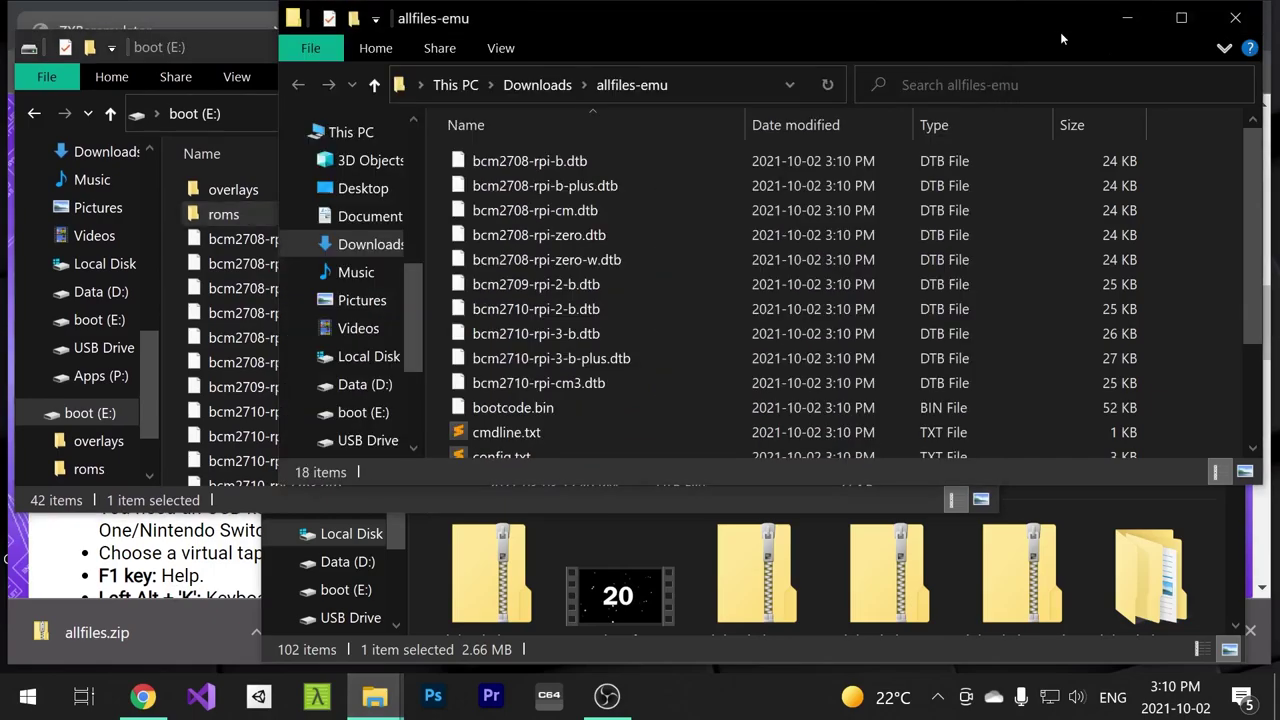
{"action": "left_click_drag", "start_coordinate": [836, 24], "coordinate": [1095, 148]}
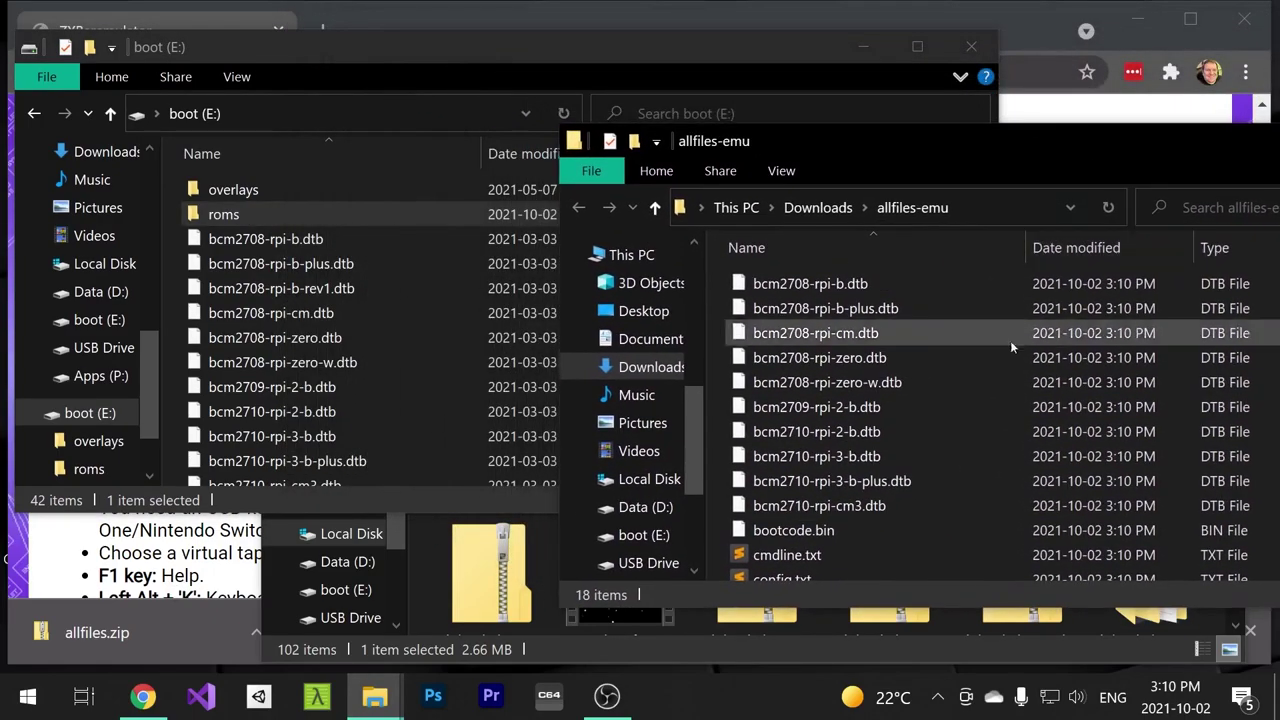
{"action": "left_click", "coordinate": [955, 404]}
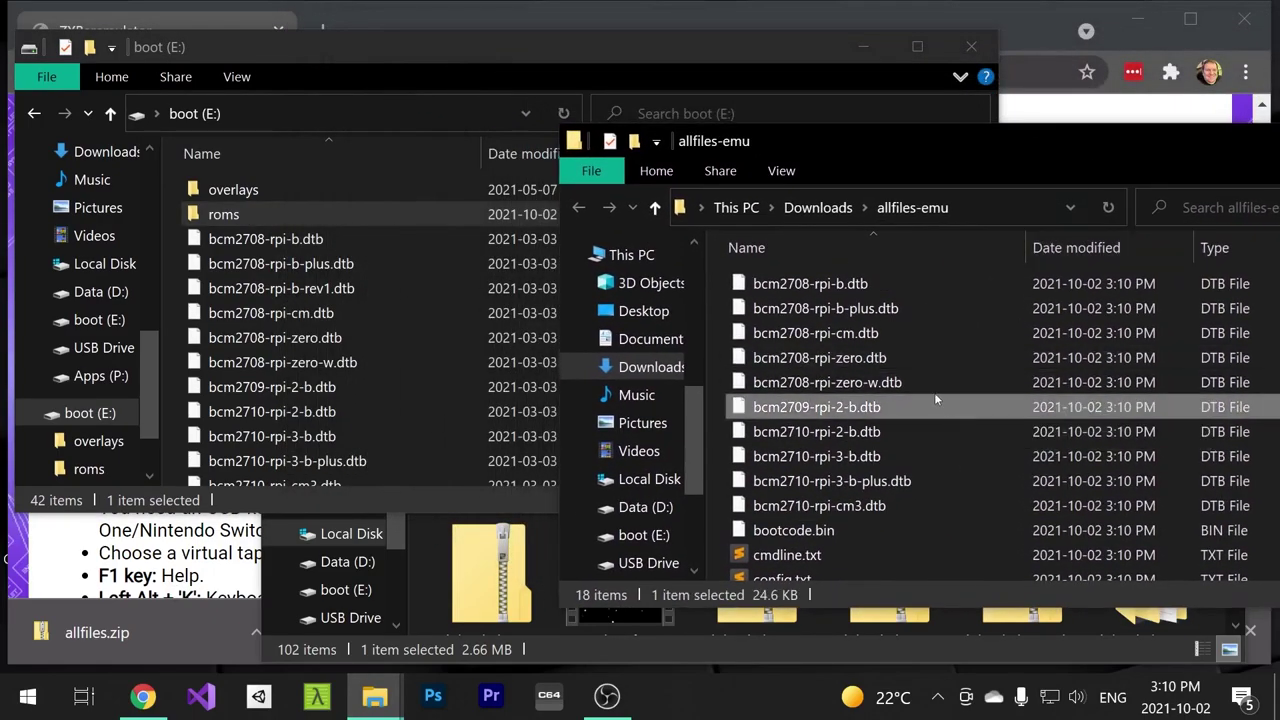
{"action": "key", "text": "ctrl+a"}
{"action": "left_click_drag", "start_coordinate": [848, 366], "coordinate": [455, 350]}
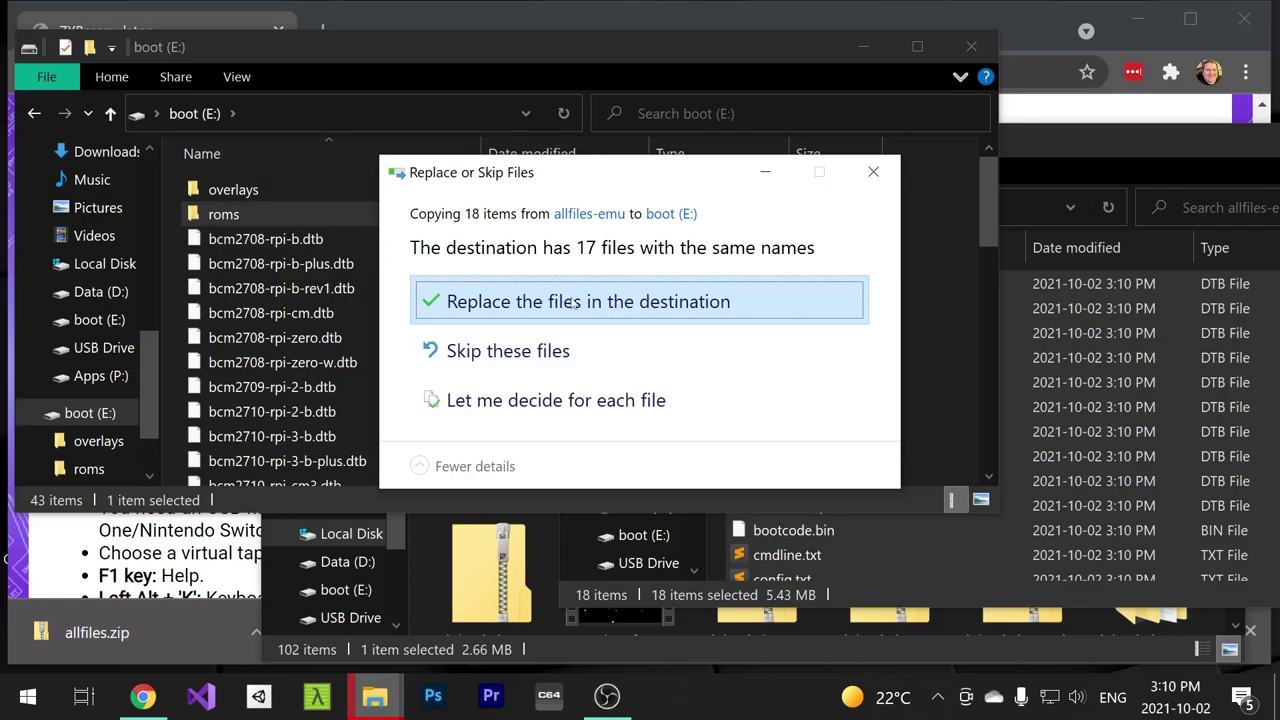
{"action": "left_click", "coordinate": [574, 303]}
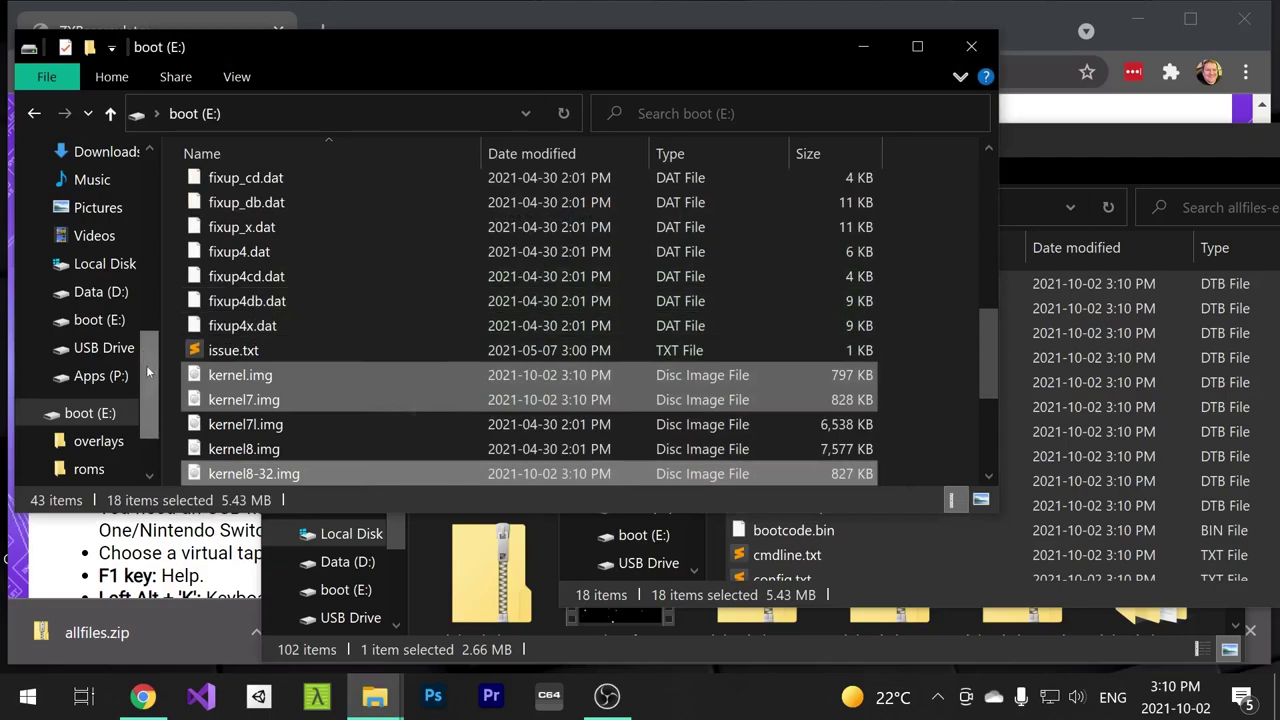
- Eject the boot (E:) drive from This PC
{"action": "scroll", "coordinate": [140, 300], "scroll_direction": "up", "scroll_amount": 4}
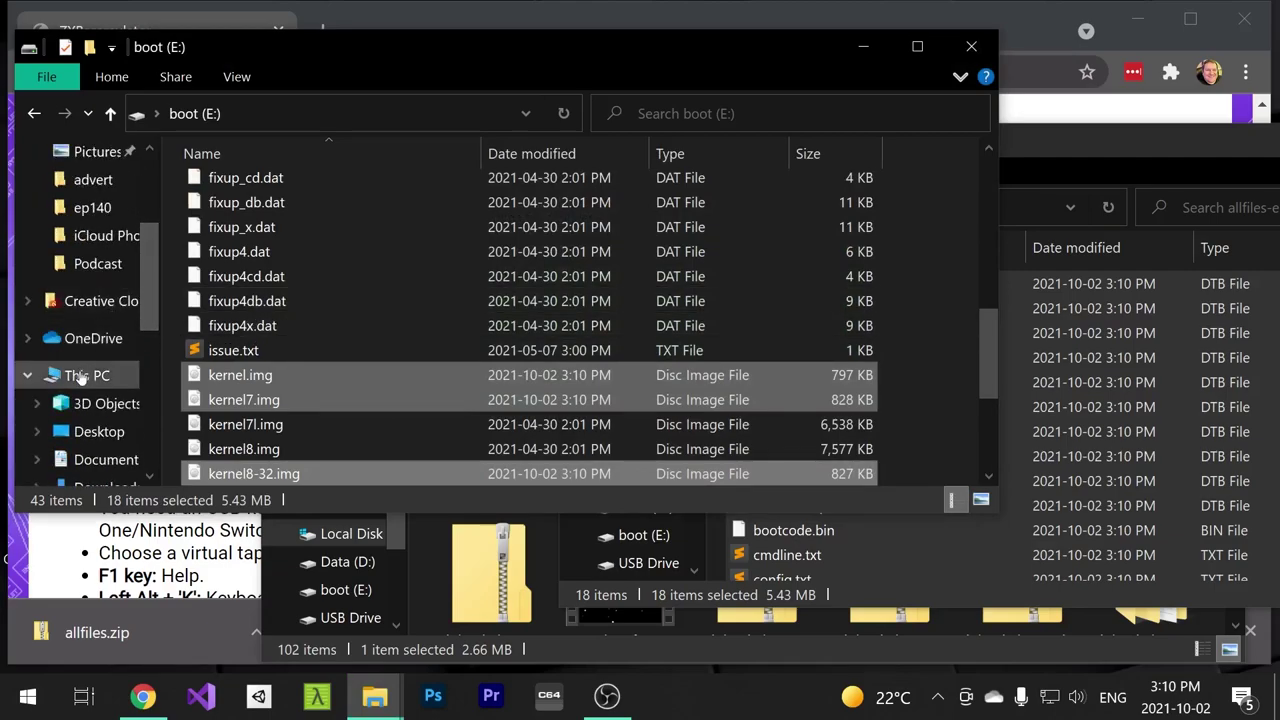
{"action": "left_click", "coordinate": [85, 375]}
{"action": "scroll", "coordinate": [493, 376], "scroll_direction": "down", "scroll_amount": 3}
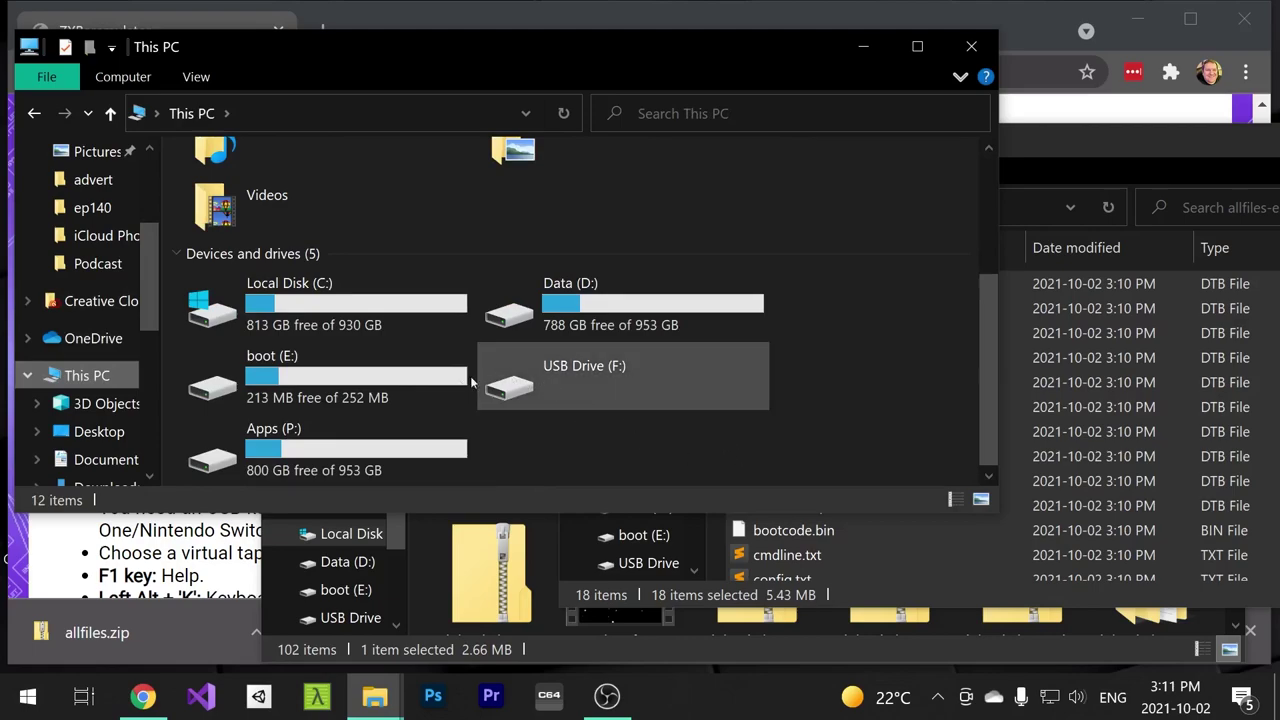
{"action": "right_click", "coordinate": [418, 380]}
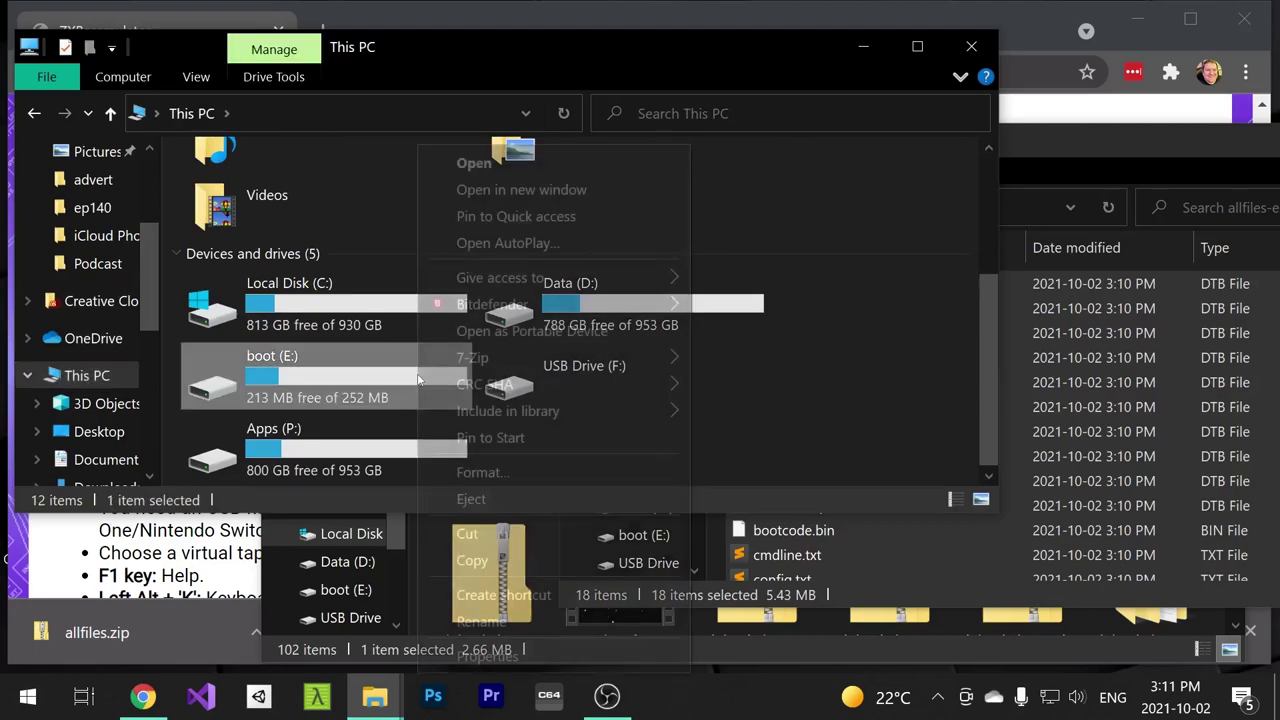
{"action": "left_click", "coordinate": [560, 497]}
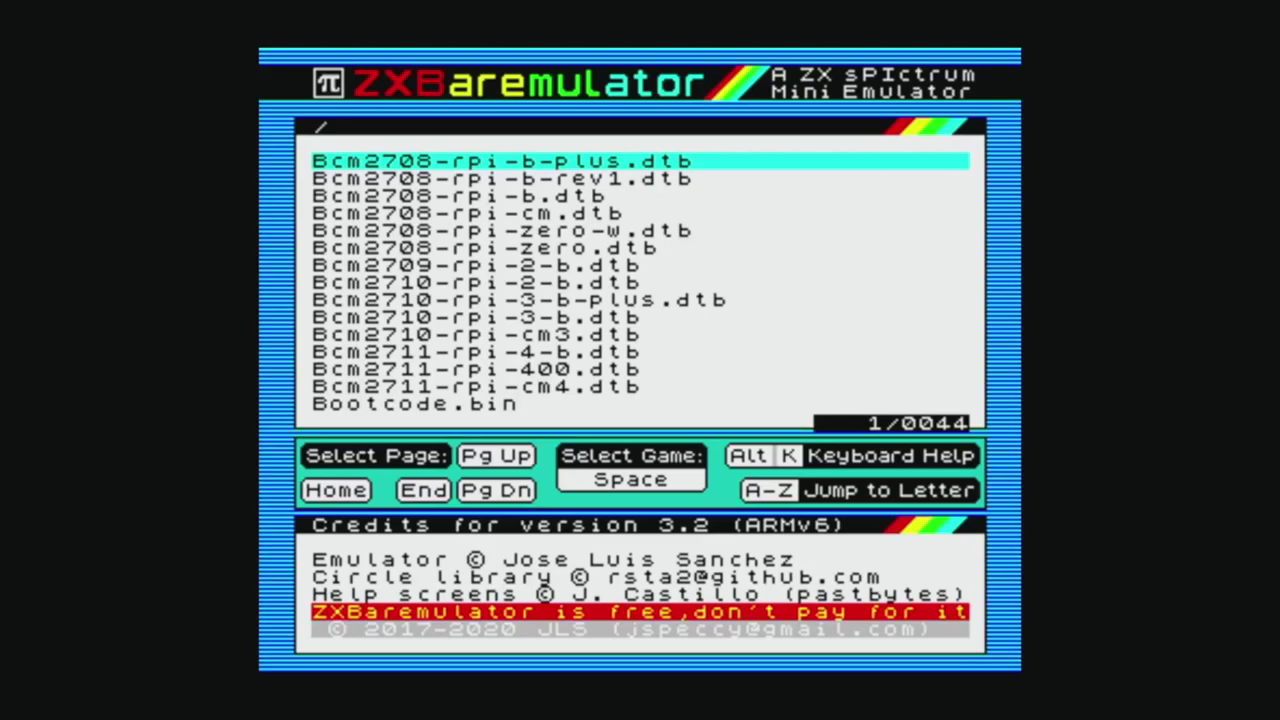
- Jump to the entries starting with K in the ZXBaremulator file list and open the Roms folder further down
{"action": "key", "text": "k"}
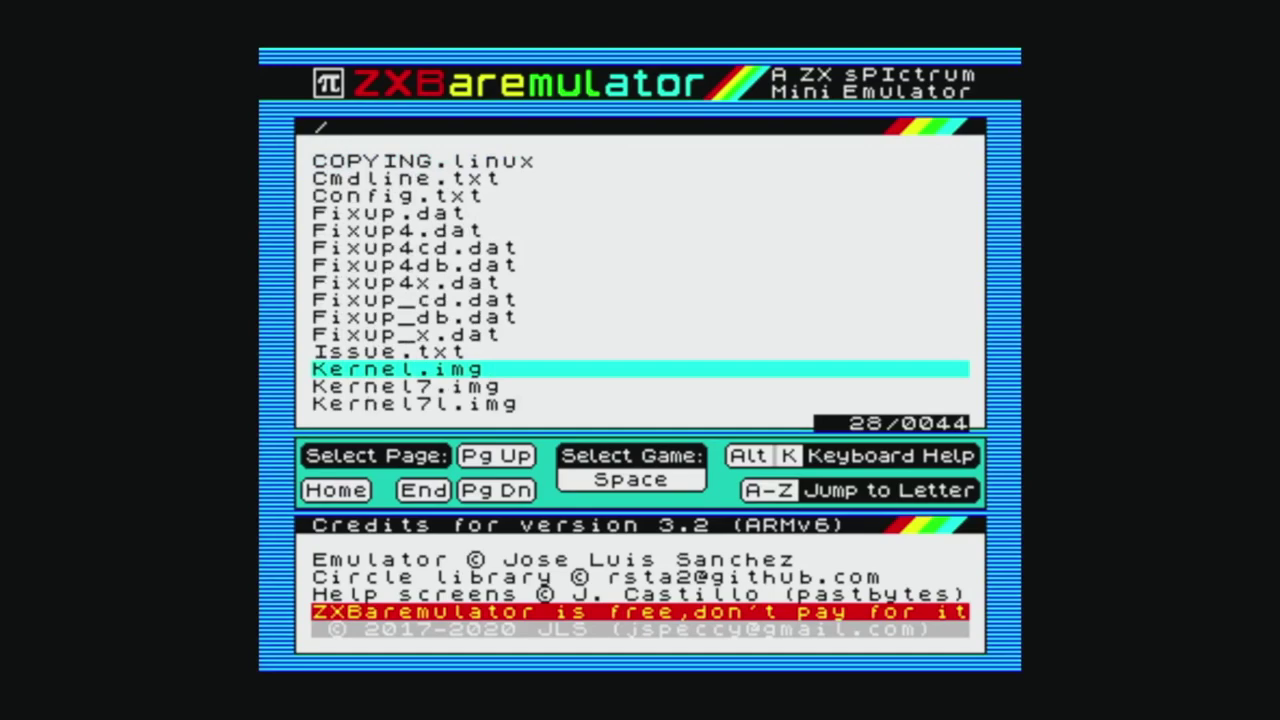
{"action": "key", "text": "Down"}
{"action": "key", "text": "Down"}
{"action": "key", "text": "Down"}
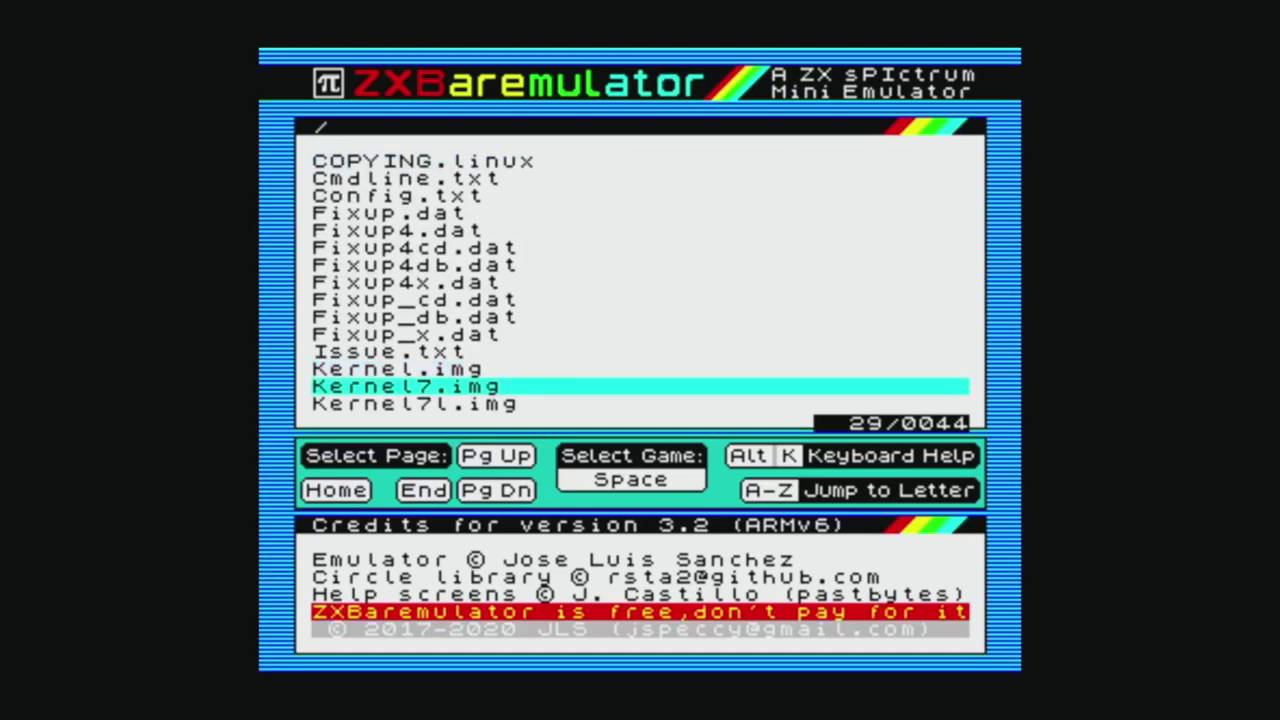
{"action": "key", "text": "Down"}
{"action": "key", "text": "Down"}
{"action": "key", "text": "Down"}
{"action": "key", "text": "Down"}
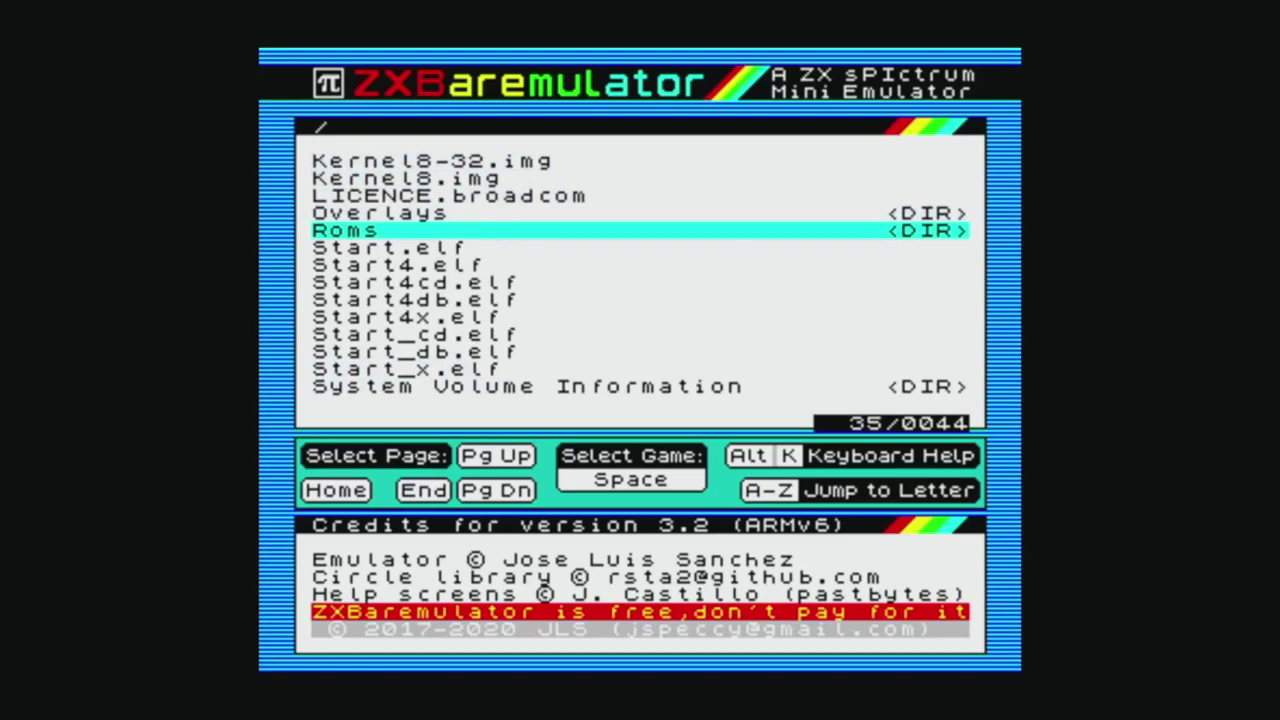
{"action": "key", "text": "Return"}
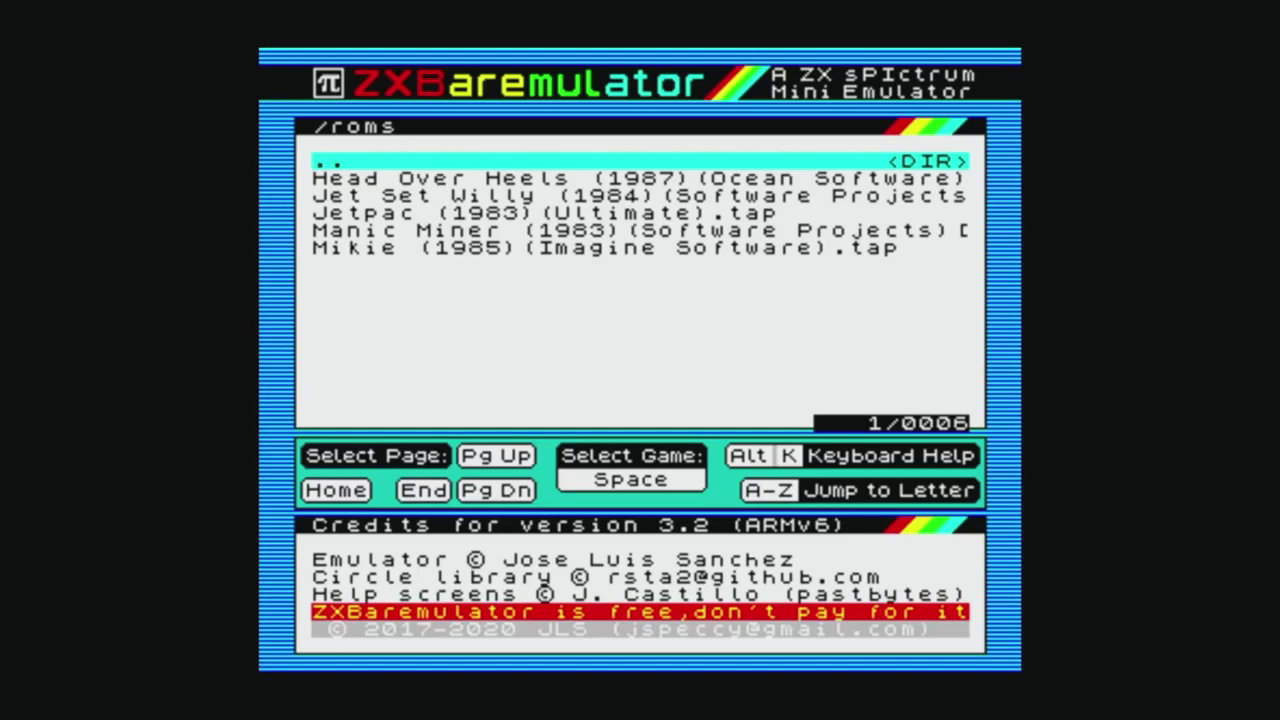
- Load the Jetpac (1983)(Ultimate).tap game from the roms folder and start the game from its selection screen
{"action": "key", "text": "Down"}
{"action": "key", "text": "Down"}
{"action": "key", "text": "Down"}
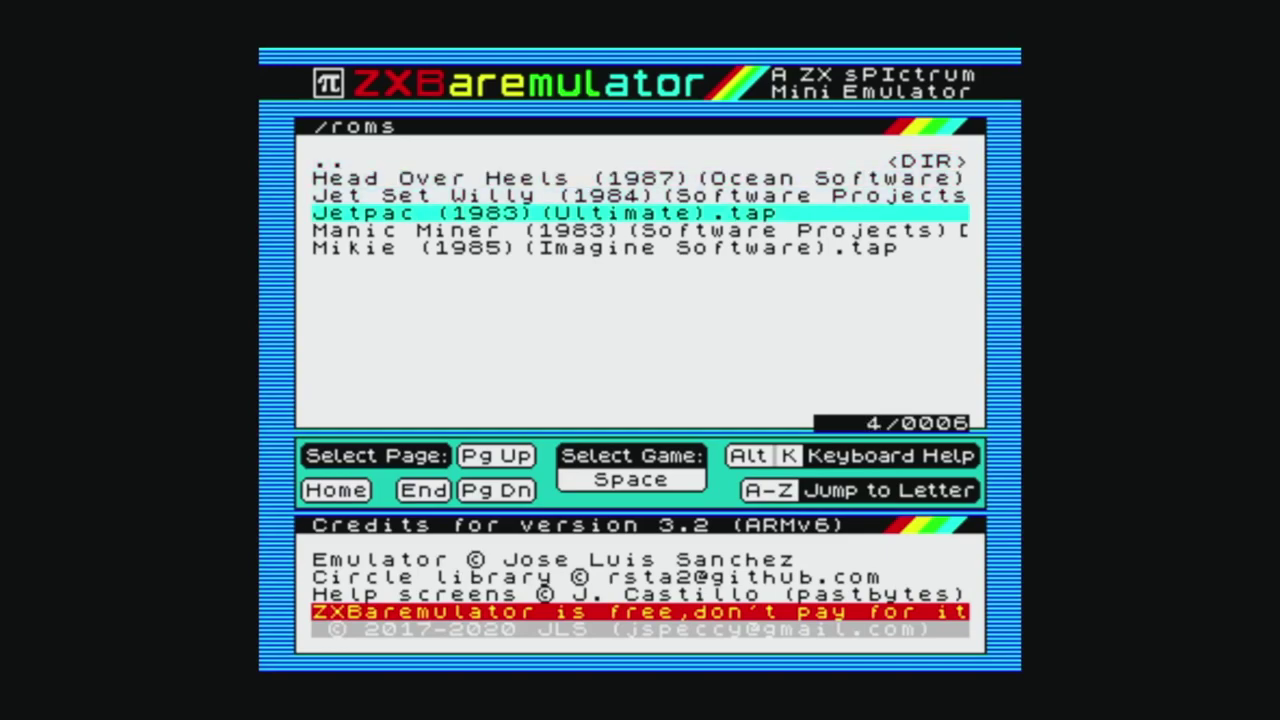
{"action": "key", "text": "space"}
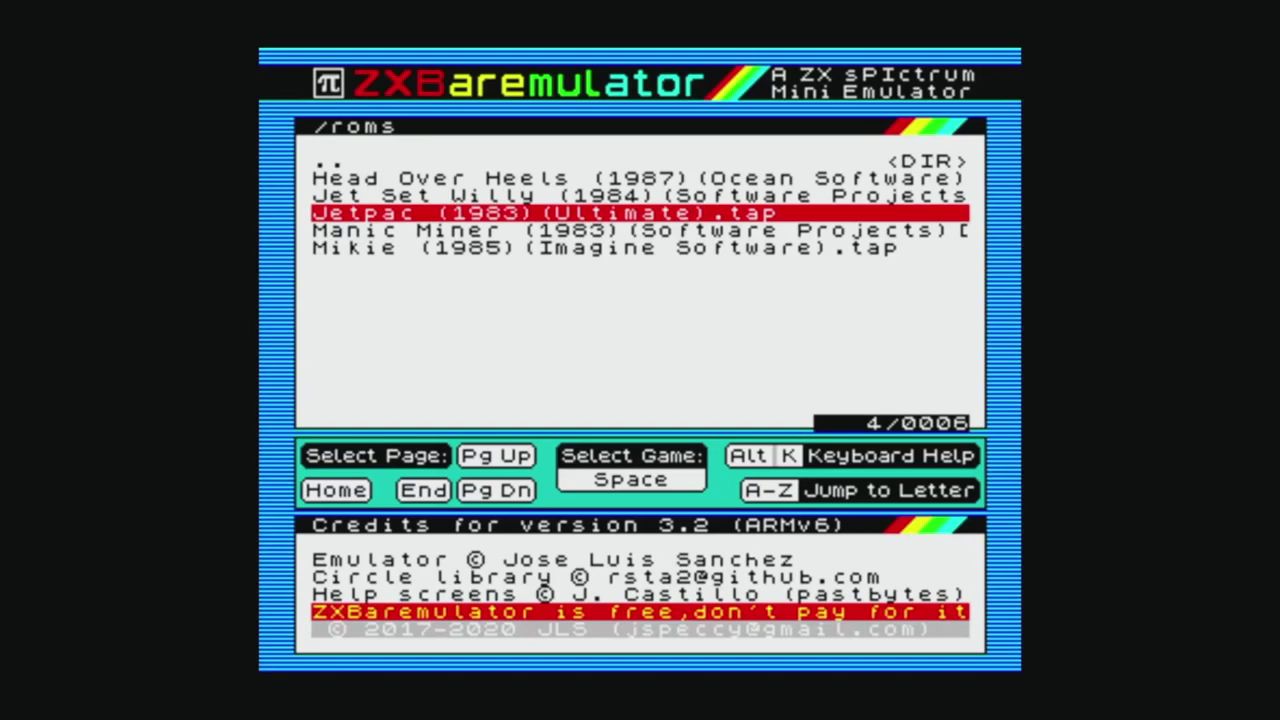
{"action": "key", "text": "space"}
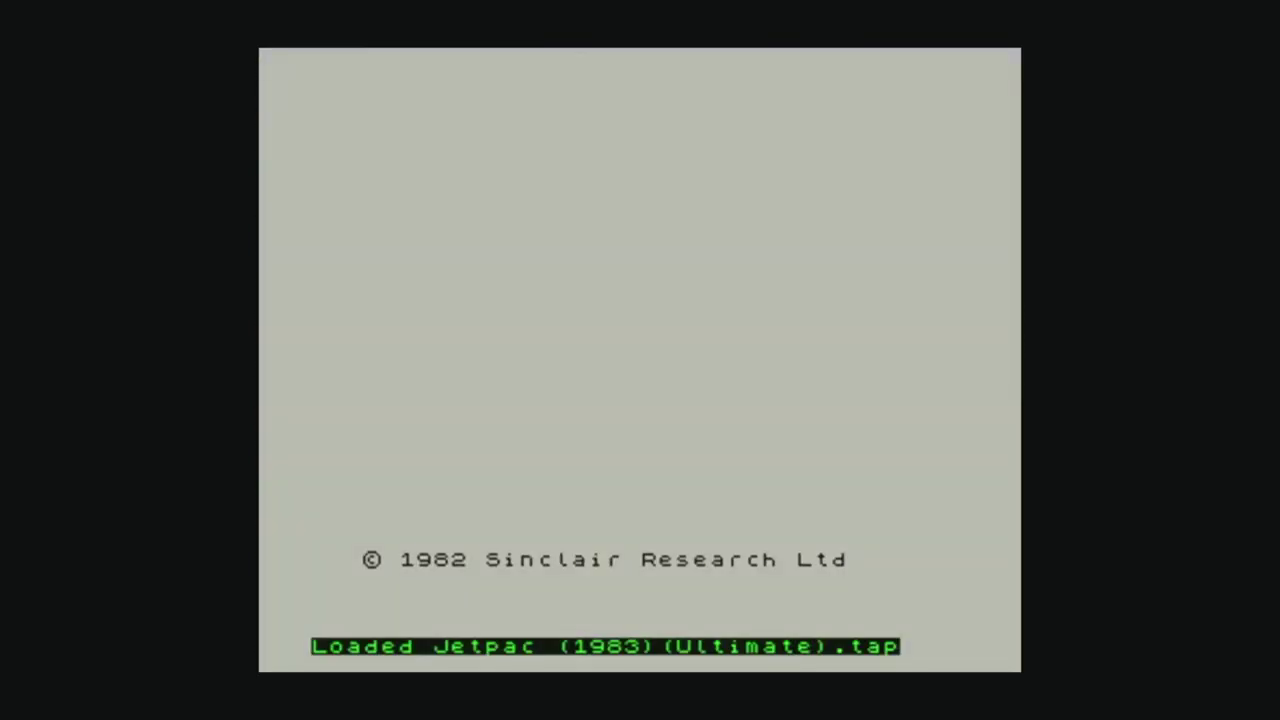
{"action": "key", "text": "l"}
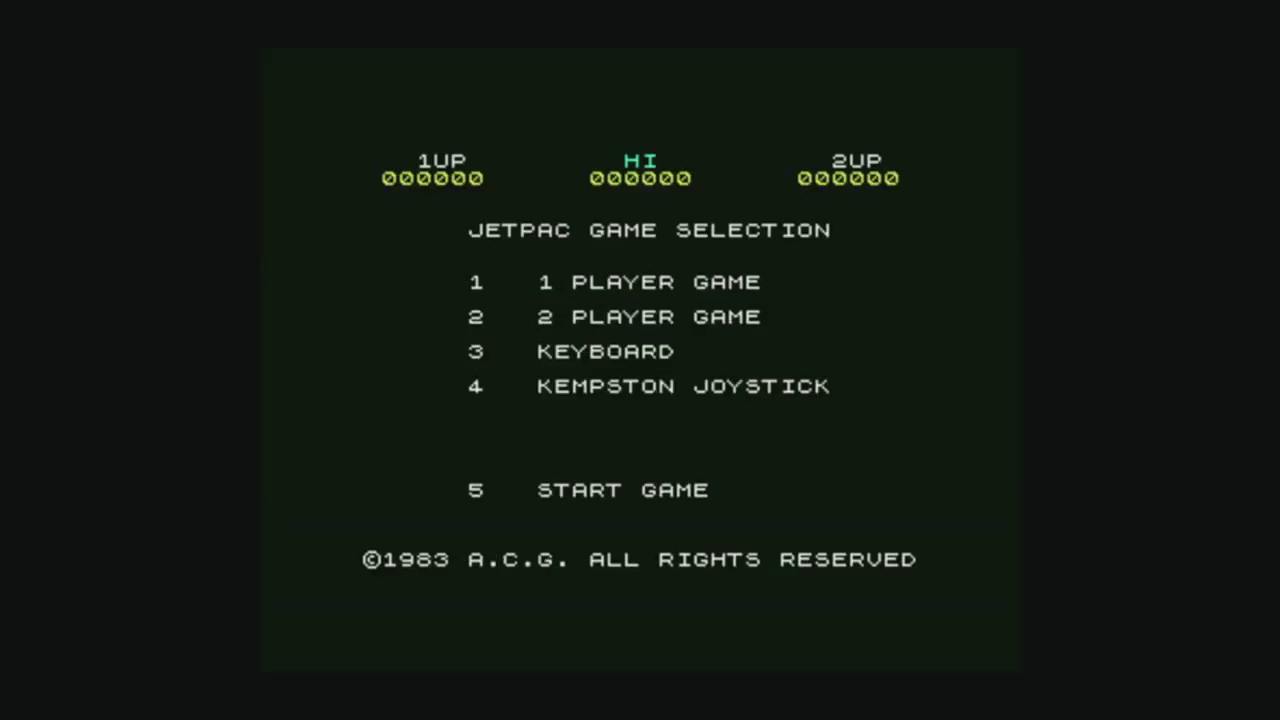
{"action": "key", "text": "5"}
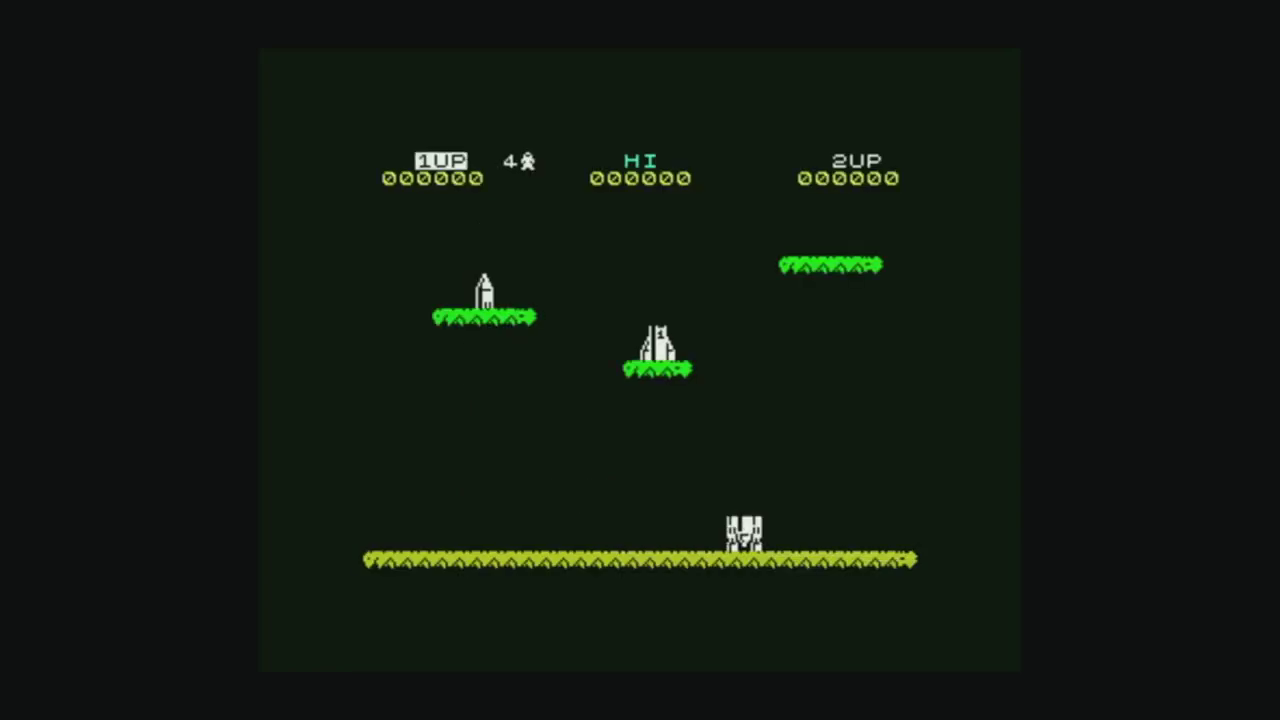
{"action": "key", "text": "a"}
{"action": "key", "text": "q"}
{"action": "key", "text": "z"}
{"action": "key", "text": "a"}
{"action": "key", "text": "x"}
{"action": "key", "text": "a"}
{"action": "key", "text": "a"}
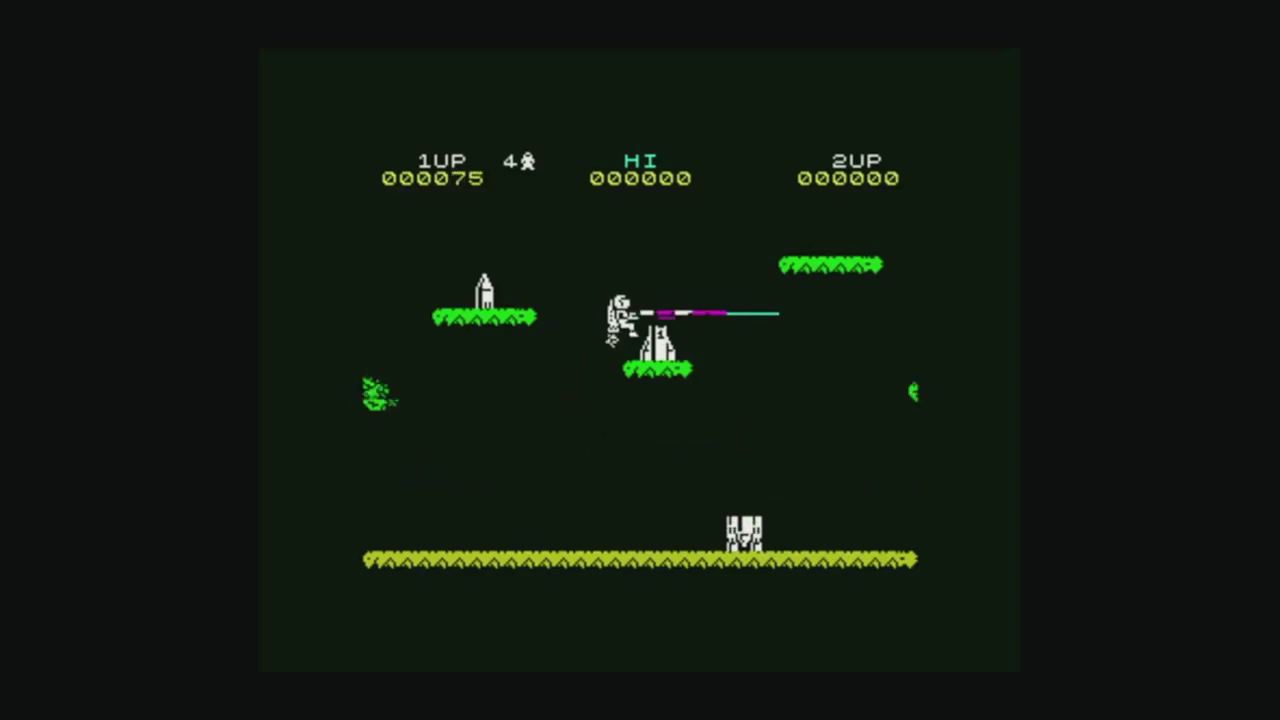
{"action": "key", "text": "q"}
{"action": "key", "text": "x"}
{"action": "key", "text": "a"}
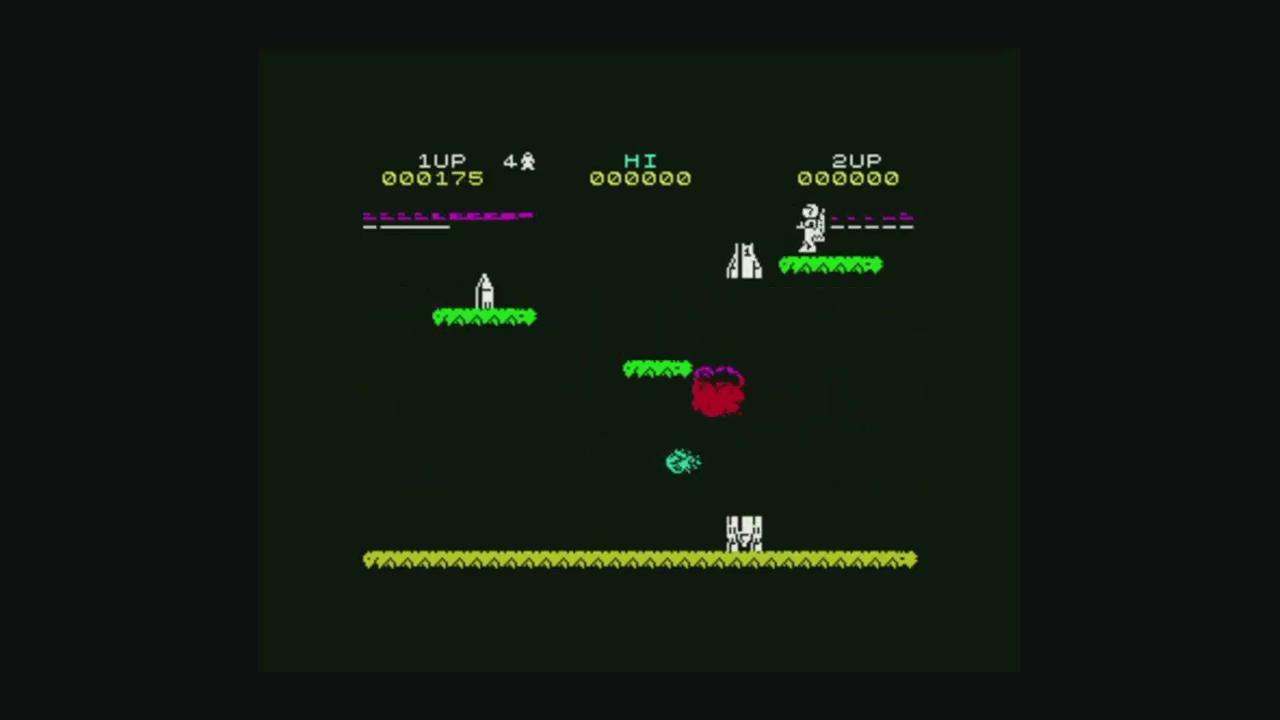
{"action": "key", "text": "z"}
{"action": "key", "text": "a"}
{"action": "key", "text": "q"}
{"action": "key", "text": "z"}
{"action": "key", "text": "a"}
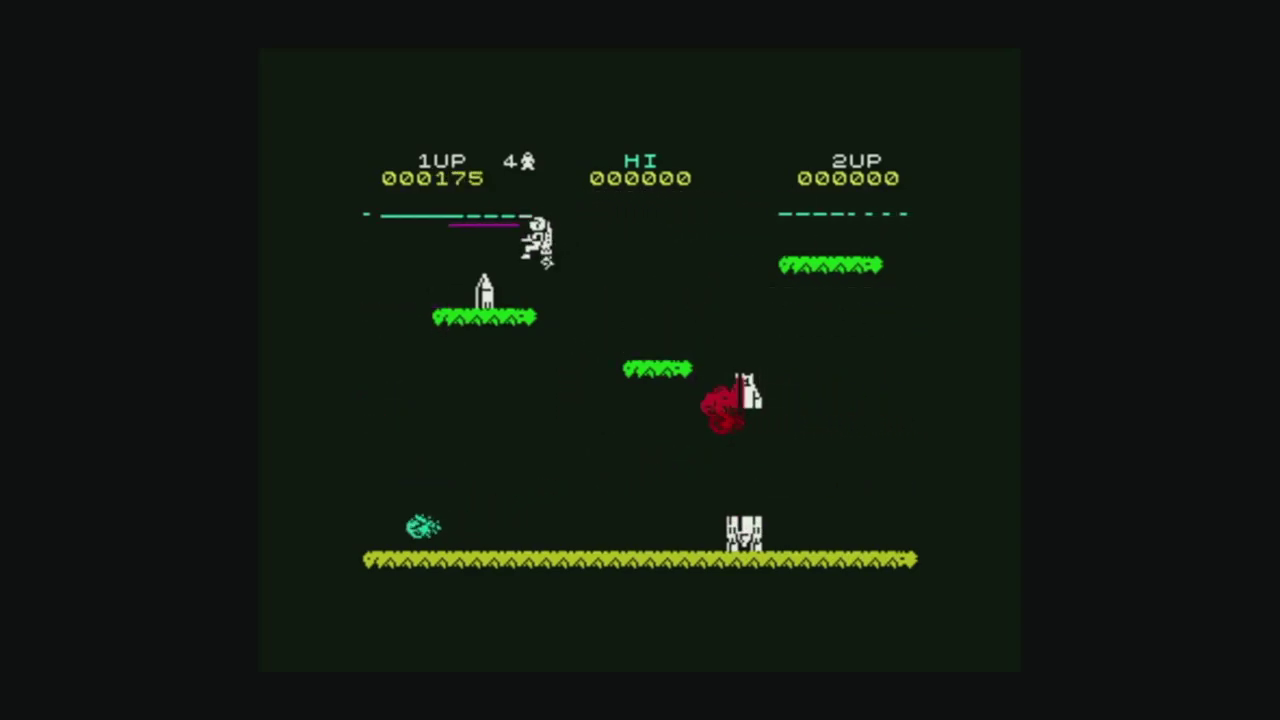
{"action": "key", "text": "a"}
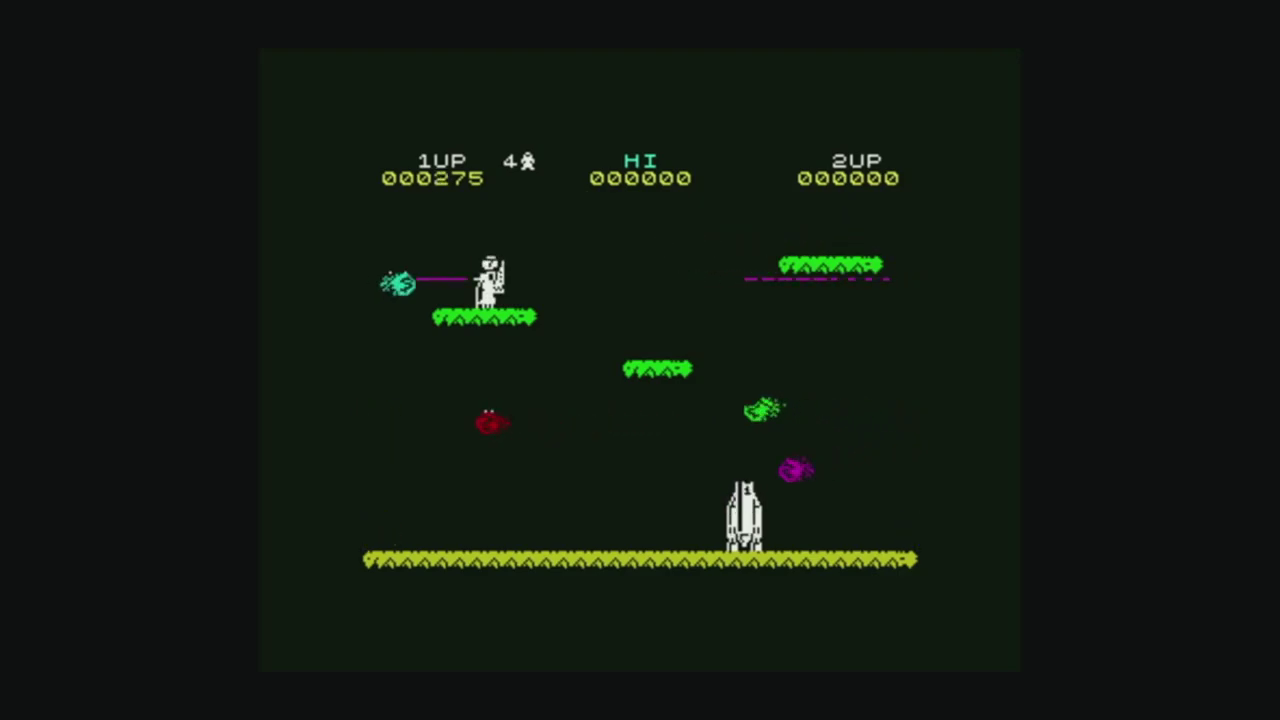
{"action": "key", "text": "q"}
{"action": "key", "text": "x"}
{"action": "key", "text": "a"}
{"action": "key", "text": "q"}
{"action": "key", "text": "x"}
{"action": "key", "text": "a"}
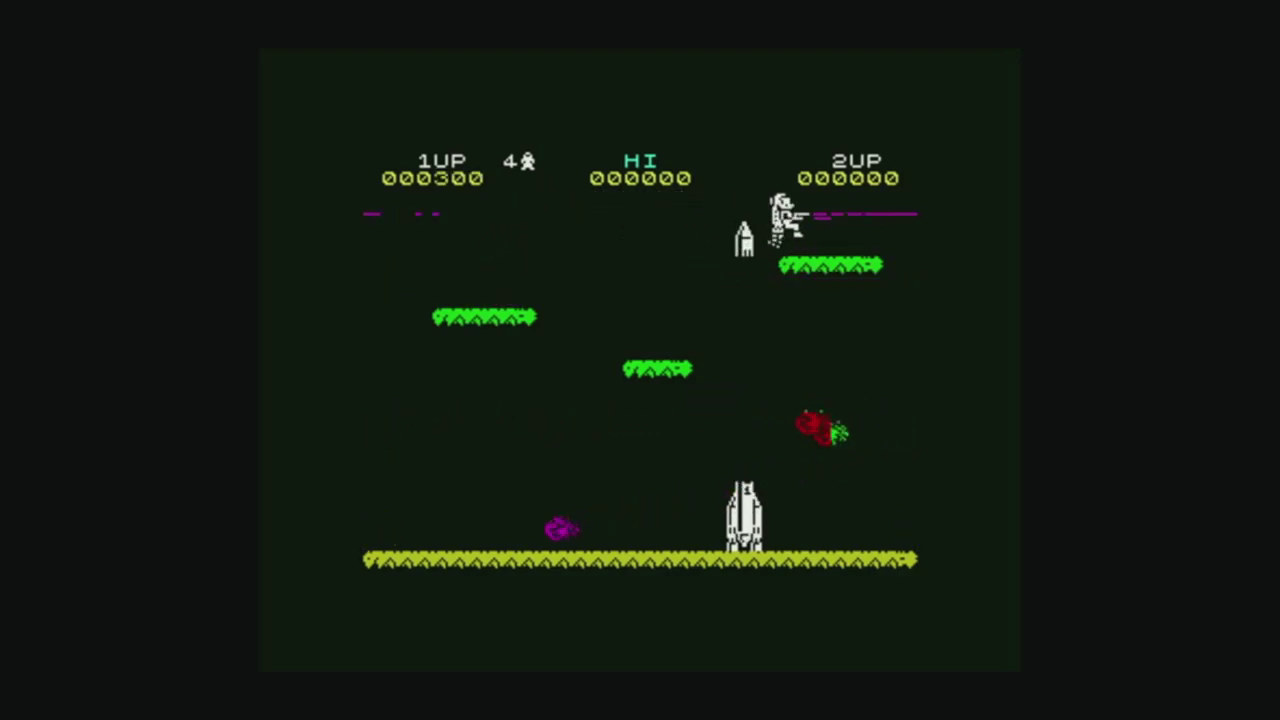
{"action": "key", "text": "z"}
{"action": "key", "text": "a"}
{"action": "key", "text": "x"}
{"action": "key", "text": "a"}
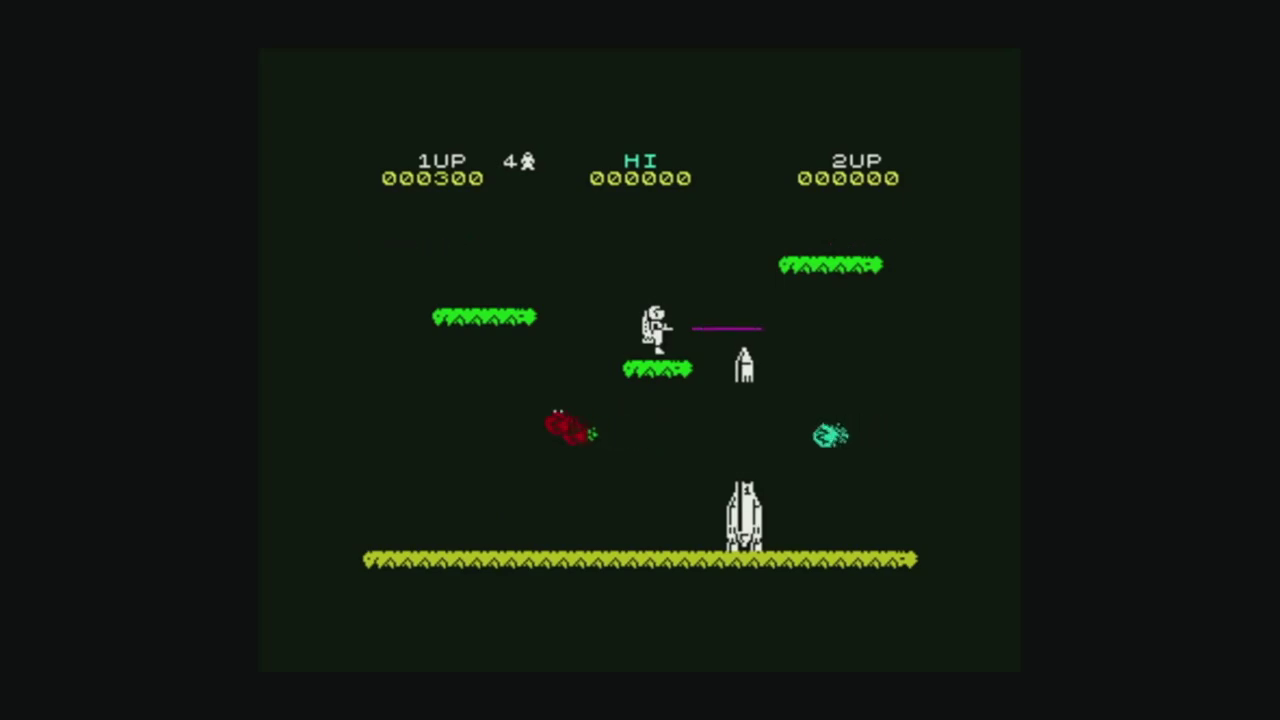
{"action": "key", "text": "z"}
{"action": "key", "text": "a"}
{"action": "key", "text": "q"}
{"action": "key", "text": "a"}
{"action": "key", "text": "a"}
{"action": "key", "text": "z"}
{"action": "key", "text": "q"}
{"action": "key", "text": "a"}
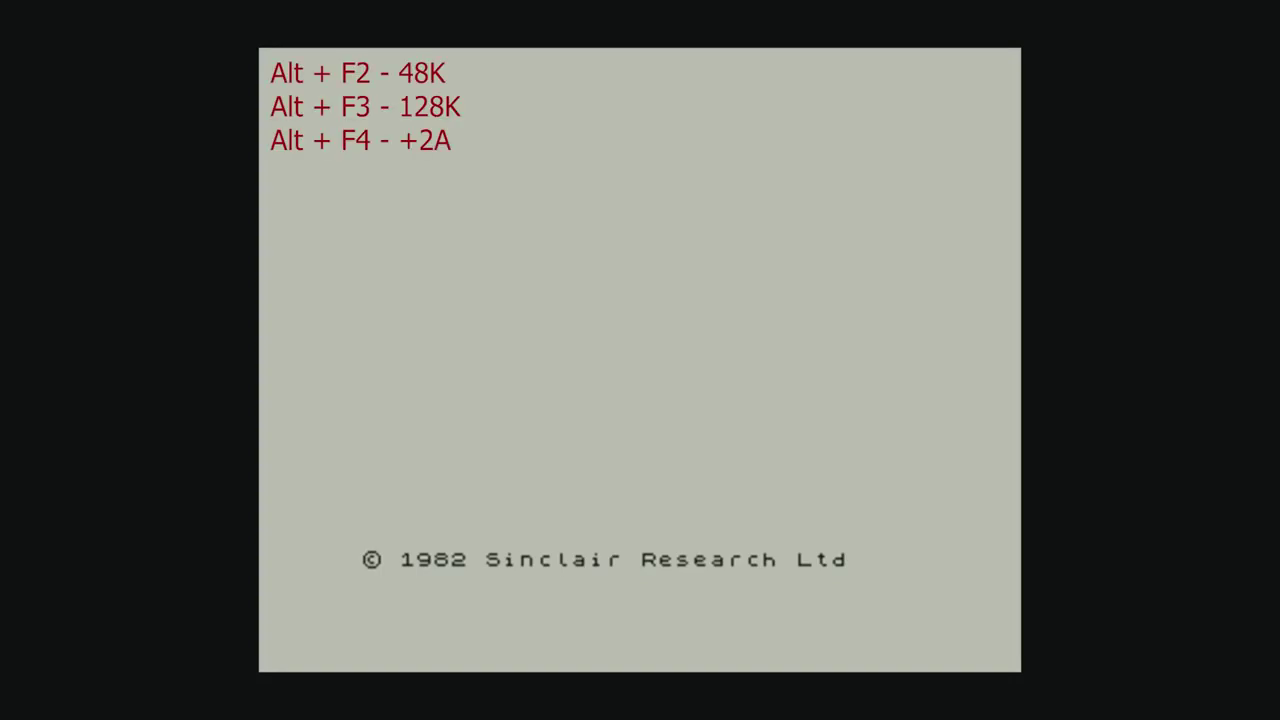
- Switch the emulator to Spectrum 128K mode and move through the options of the 128 start menu
{"action": "key", "text": "alt+F3"}
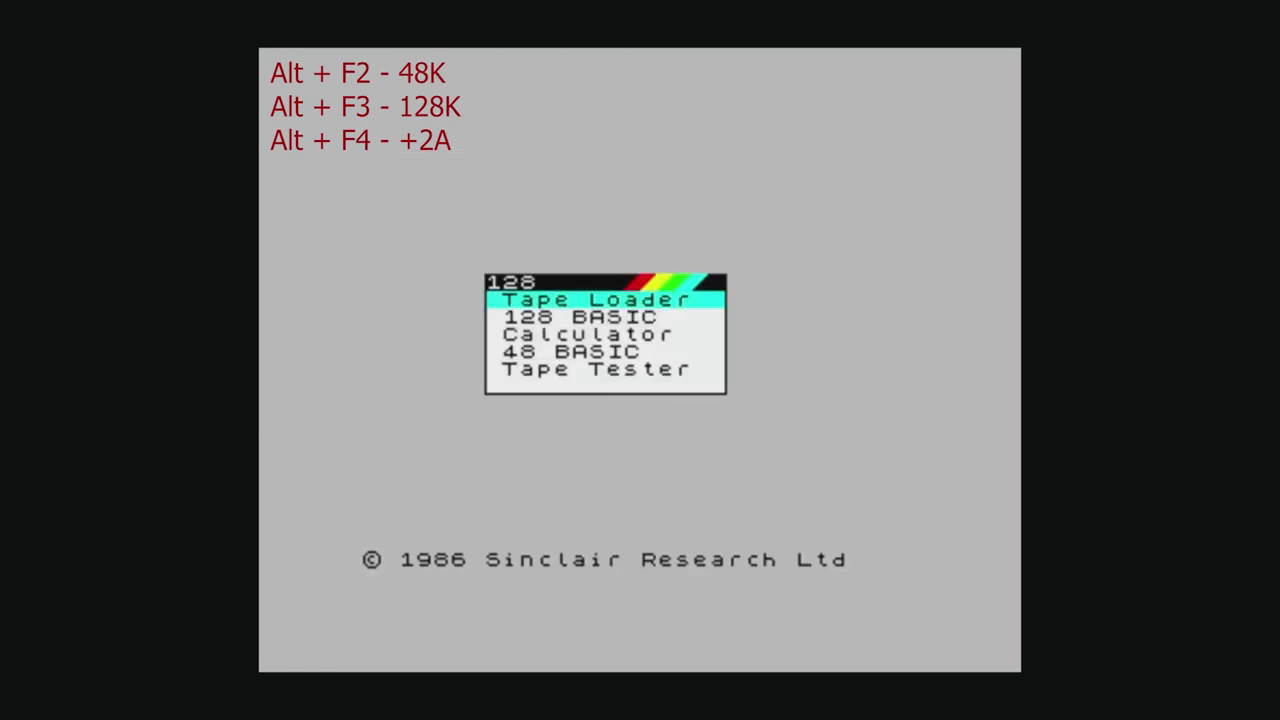
{"action": "key", "text": "Down"}
{"action": "key", "text": "Down"}
{"action": "key", "text": "Down"}
{"action": "key", "text": "Down"}
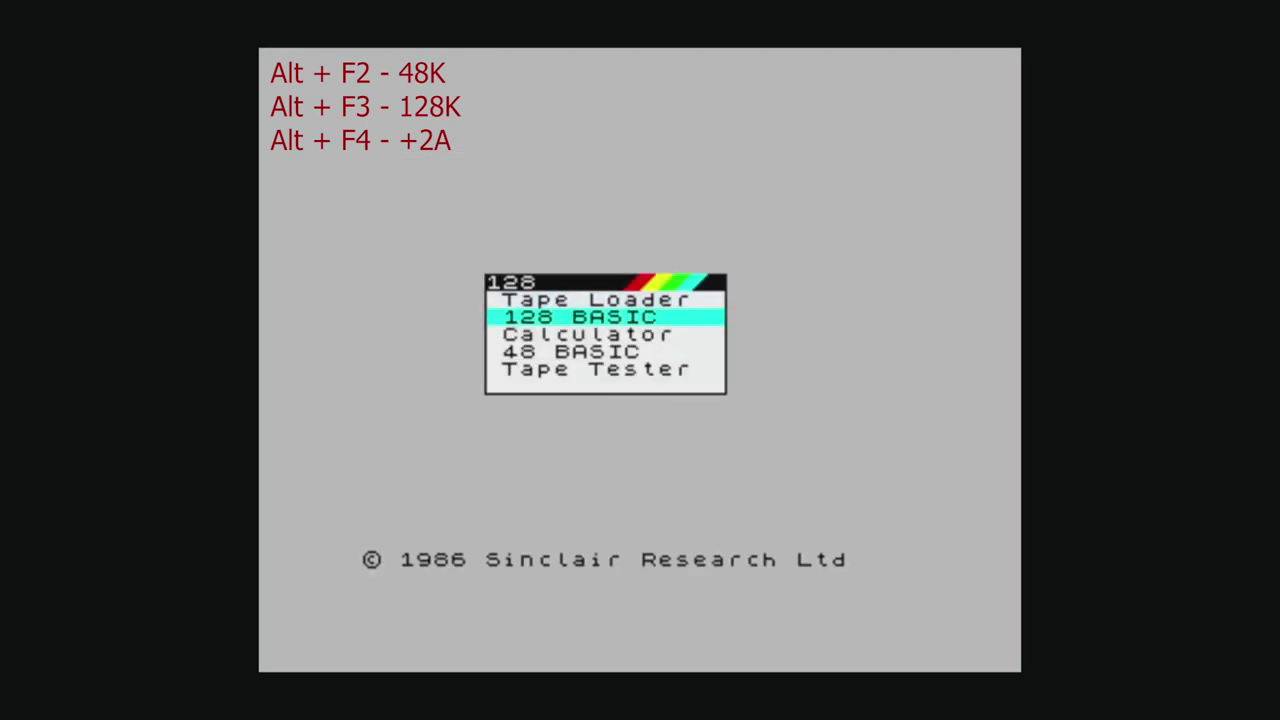
{"action": "key", "text": "Up"}
{"action": "key", "text": "Up"}
{"action": "key", "text": "Up"}
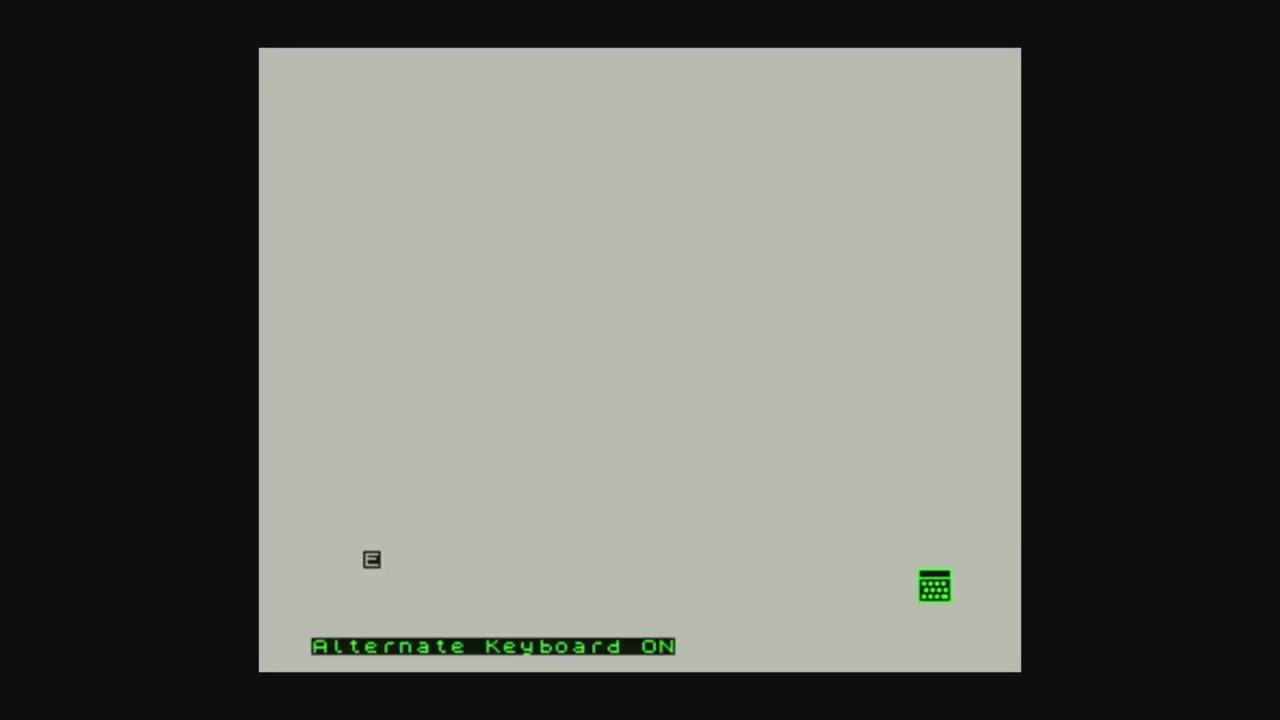
- Display the emulator's Spectrum keyboard help screen and close it again
{"action": "key", "text": "F1"}
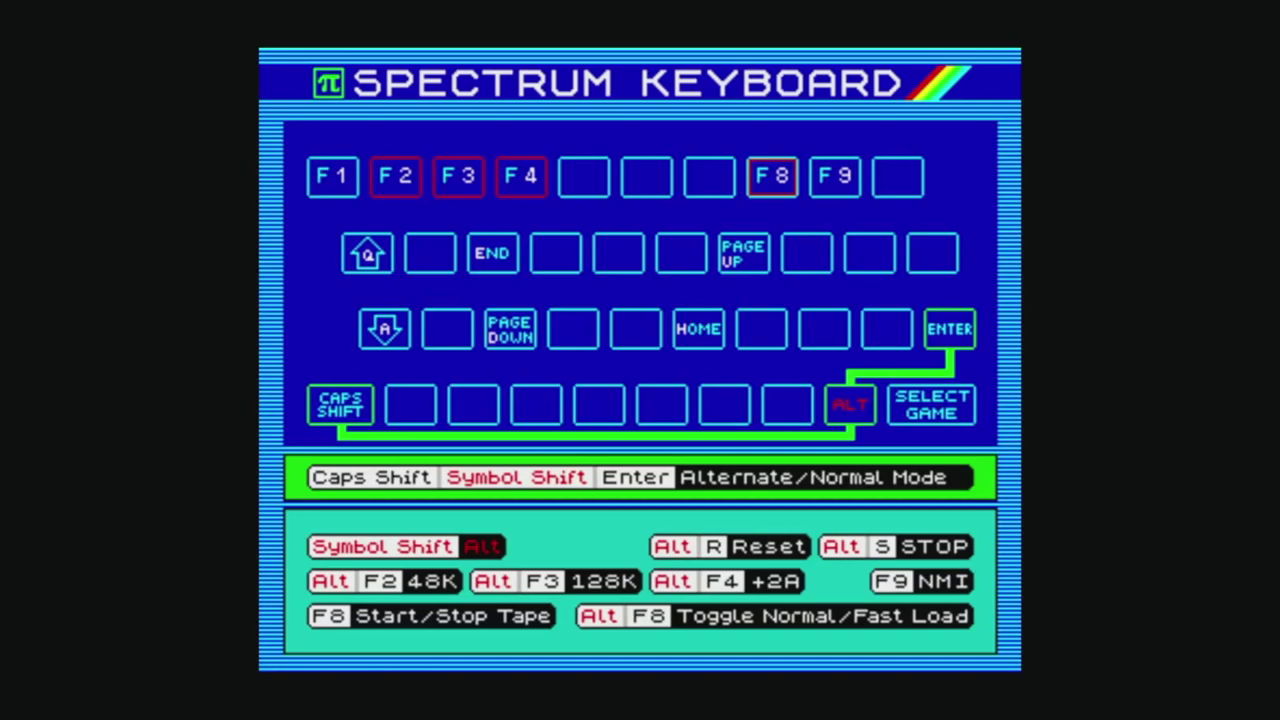
{"action": "key", "text": "Escape"}
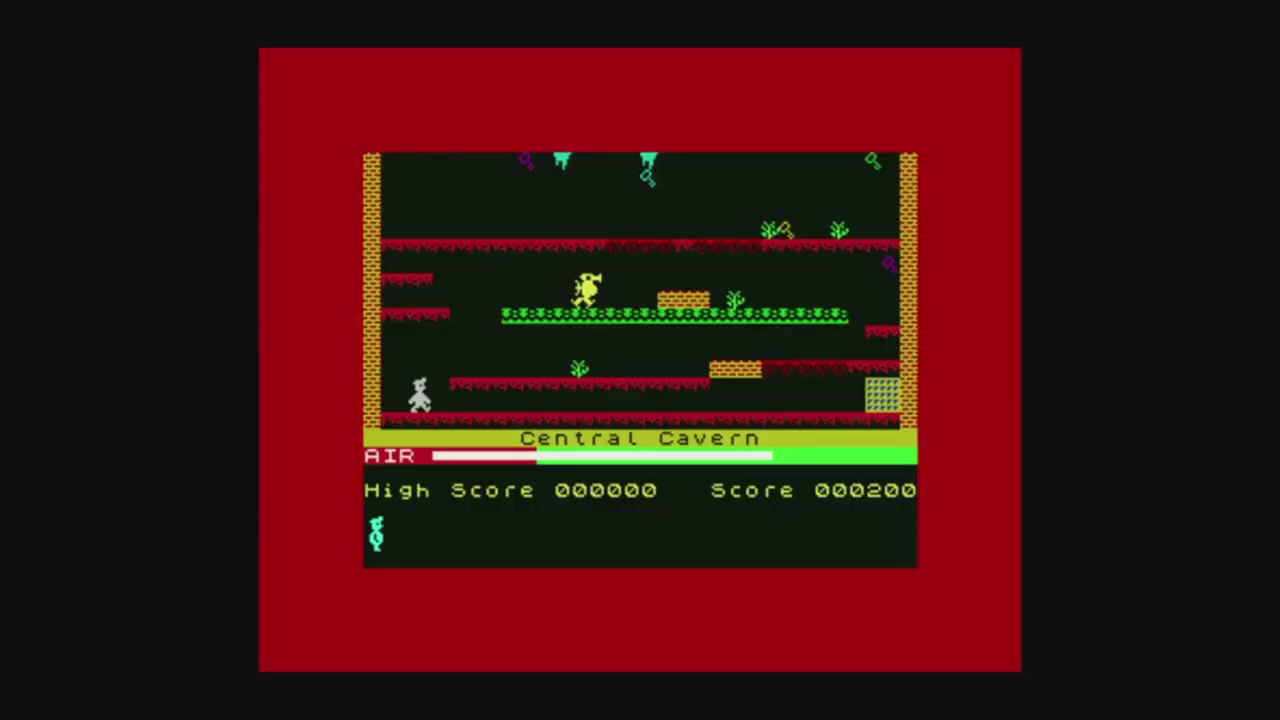
{"action": "key", "text": "o"}
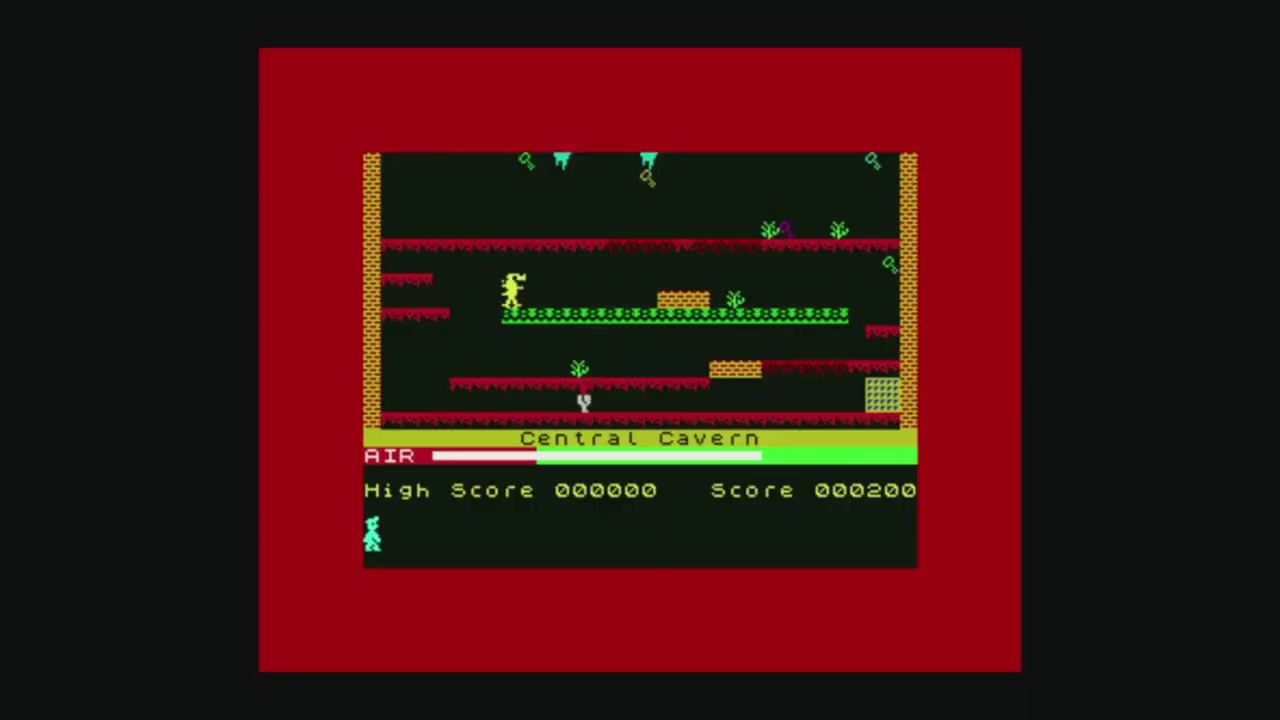
{"action": "key", "text": "p"}
{"action": "key", "text": "p"}
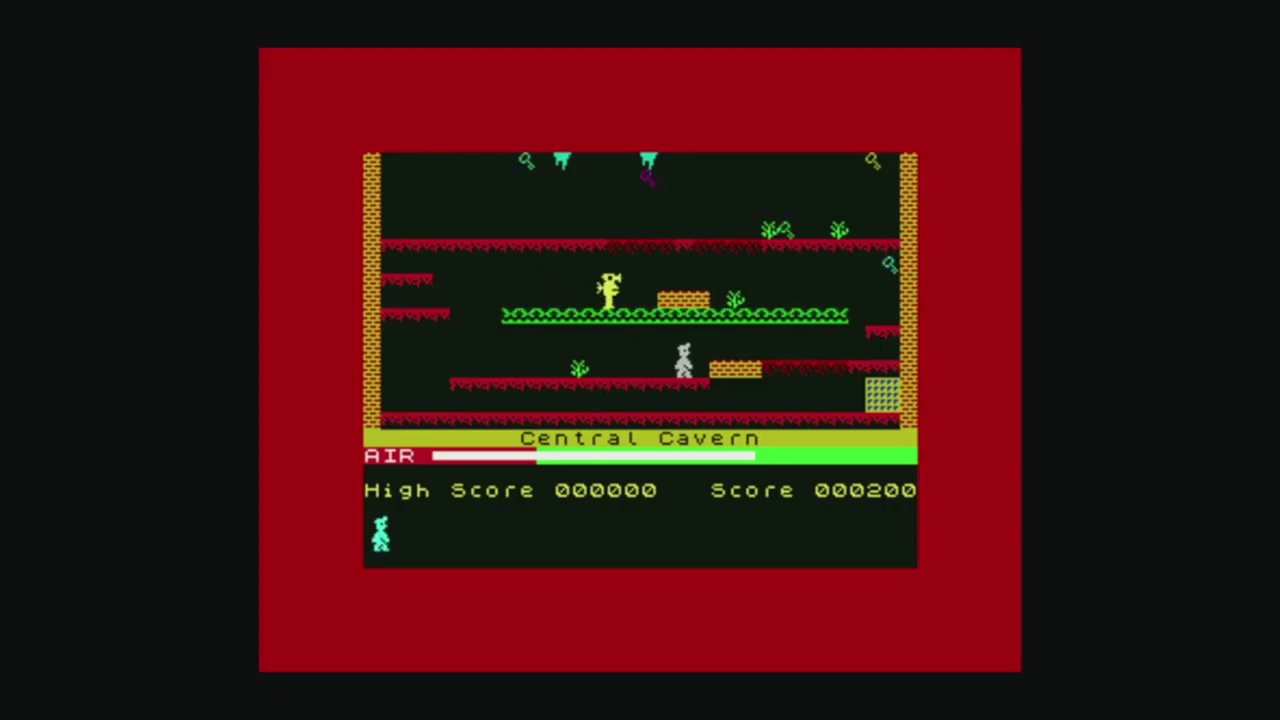
{"action": "key", "text": "o"}
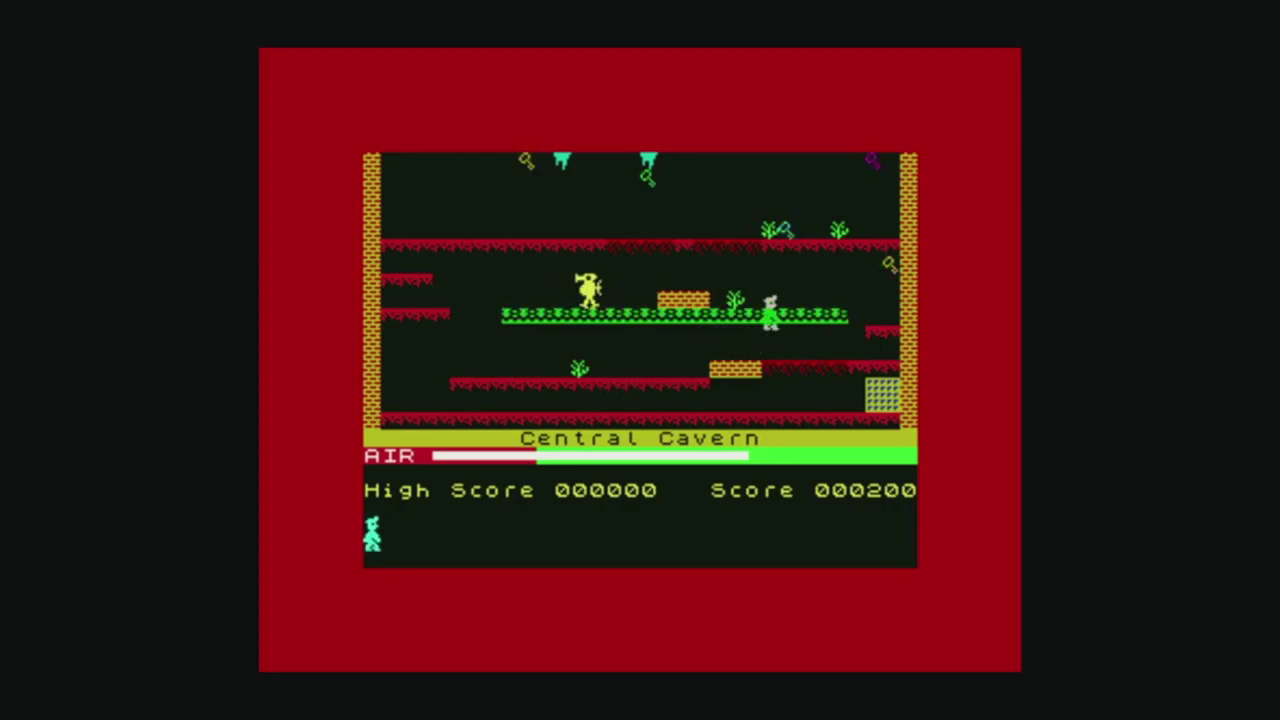
{"action": "key", "text": "o"}
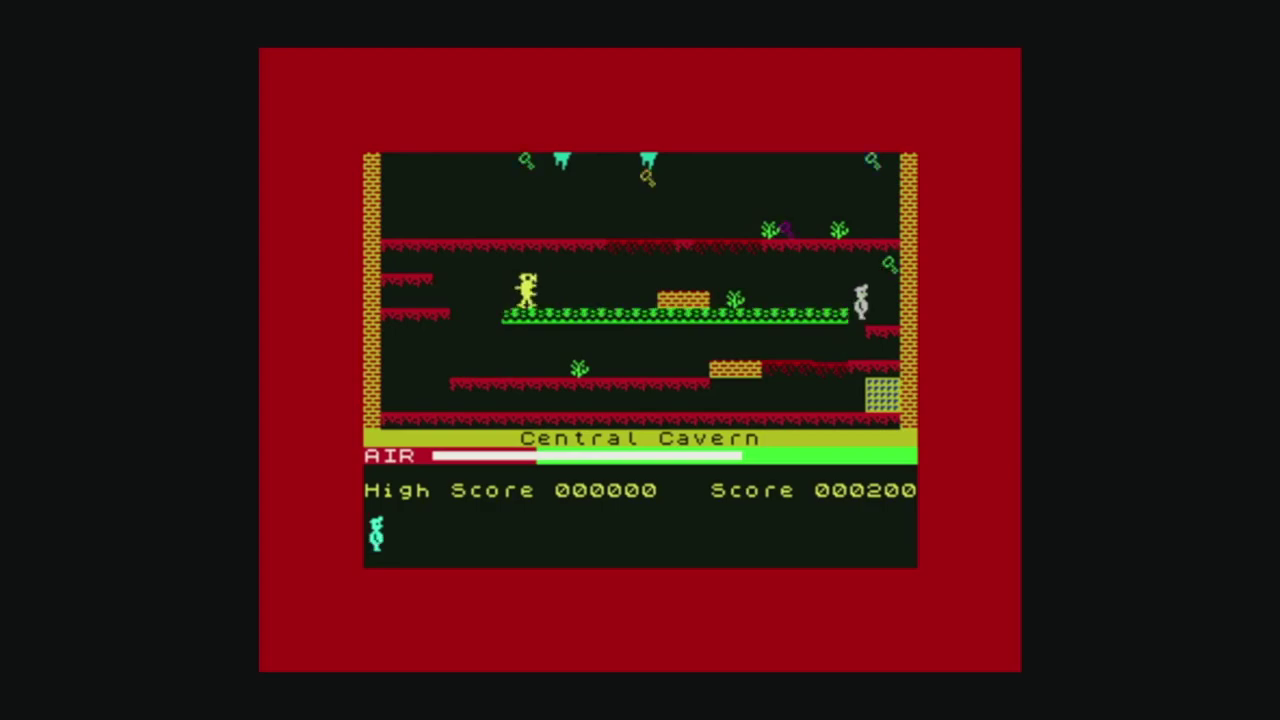
{"action": "key", "text": "p"}
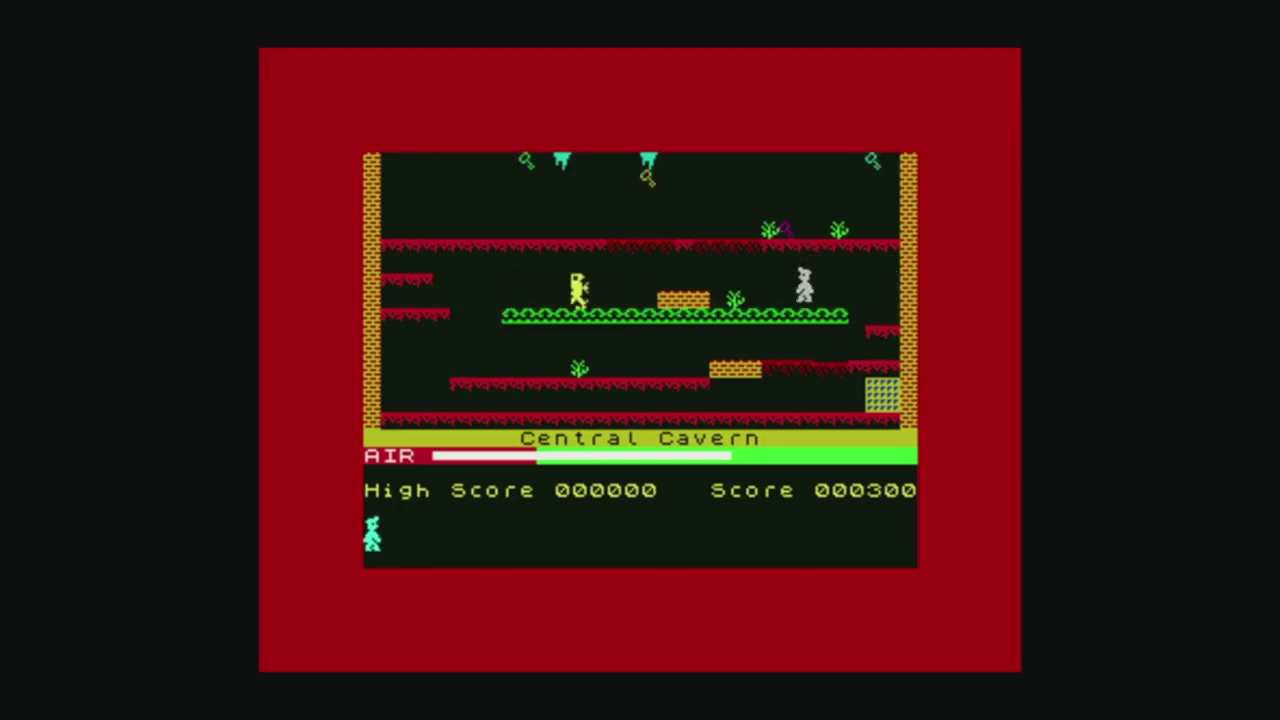
{"action": "key", "text": "p"}
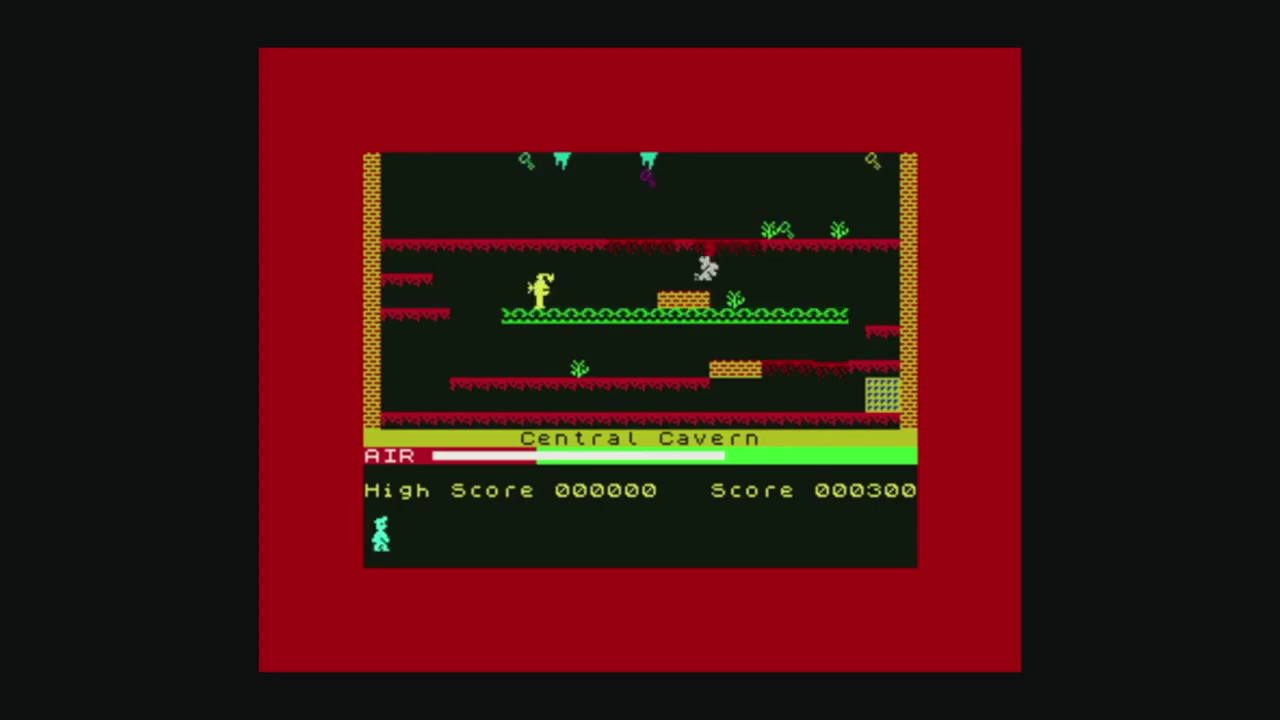
{"action": "key", "text": "p"}
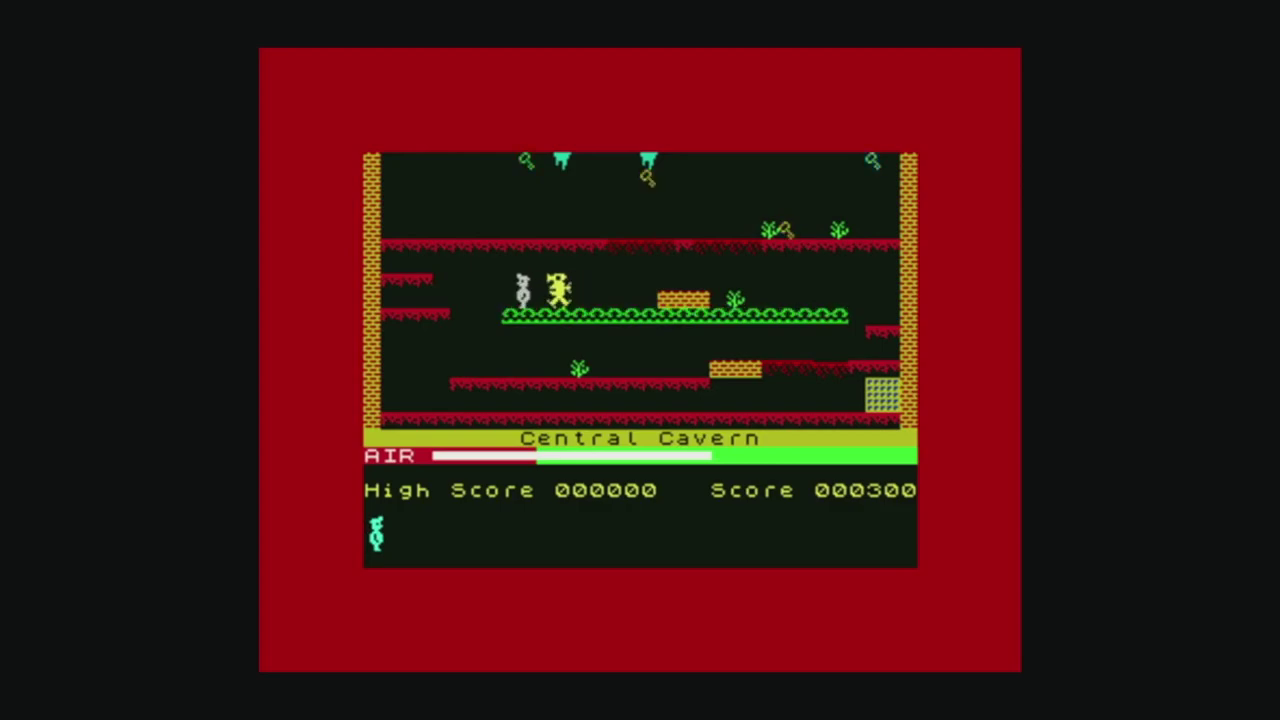
{"action": "key", "text": "space"}
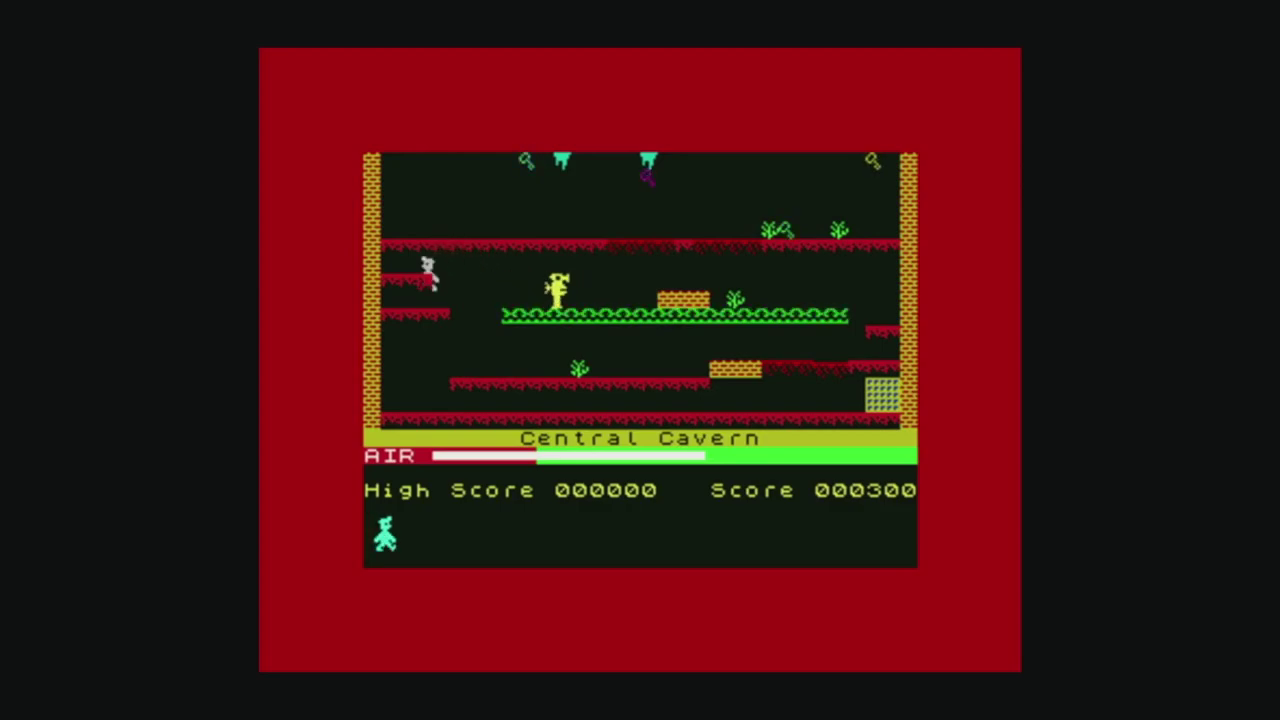
{"action": "key", "text": "o"}
{"action": "key", "text": "space"}
{"action": "key", "text": "space"}
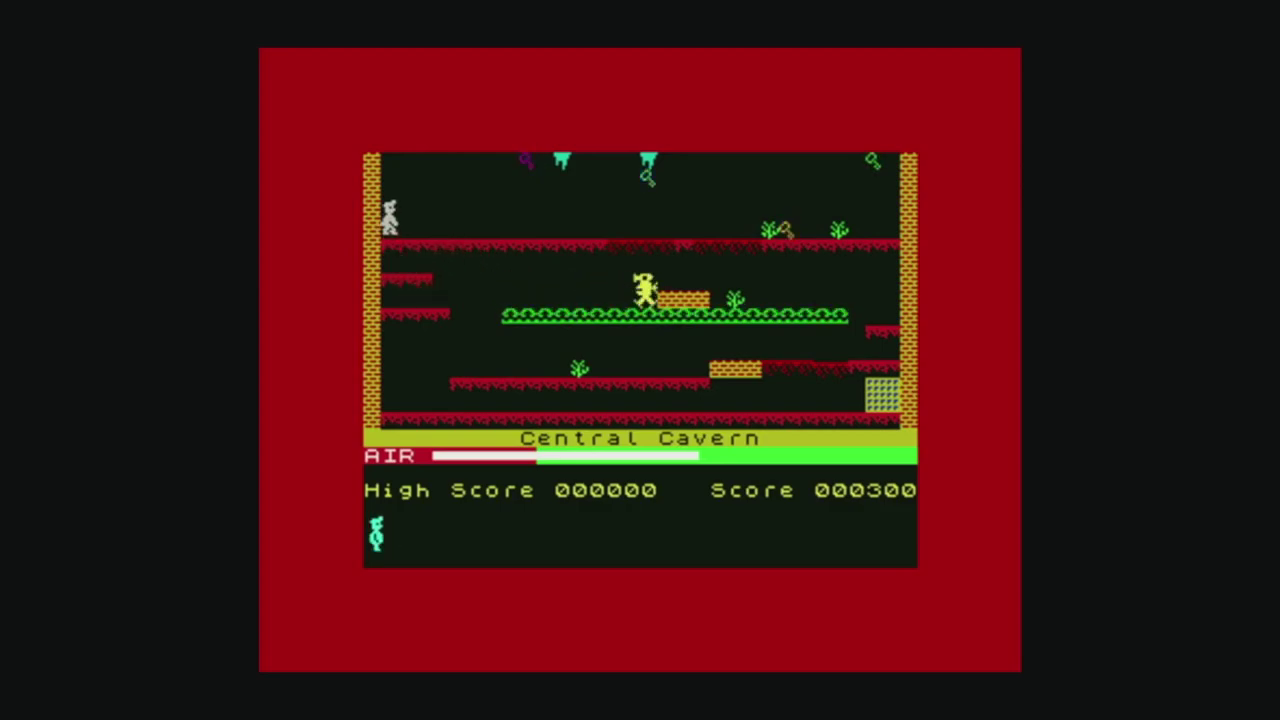
{"action": "key", "text": "p"}
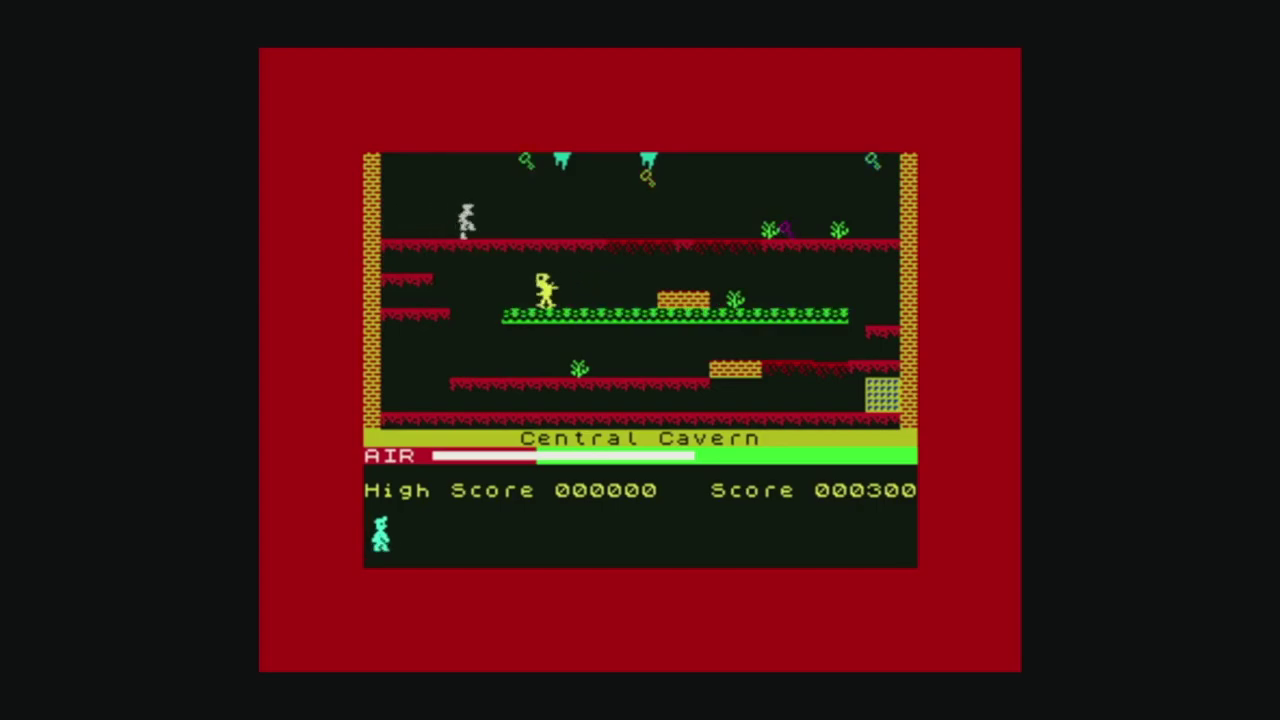
{"action": "key", "text": "space"}
{"action": "key", "text": "p"}
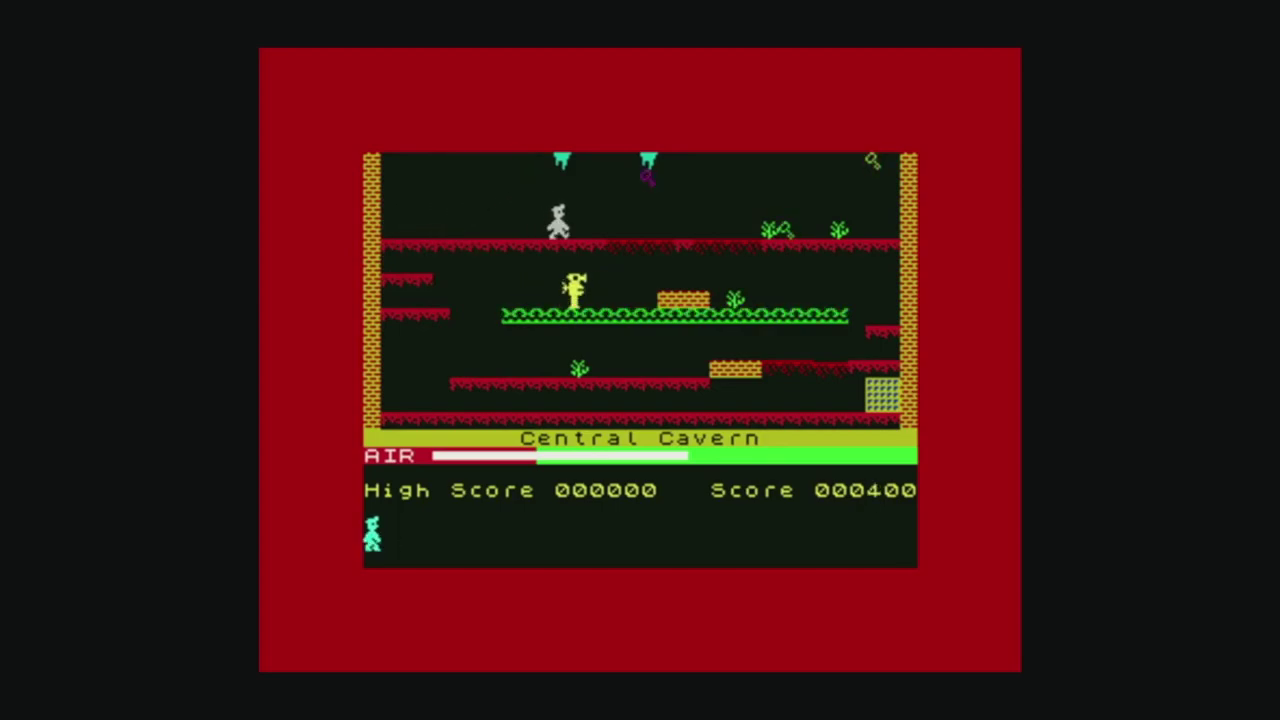
{"action": "key", "text": "p"}
{"action": "key", "text": "space"}
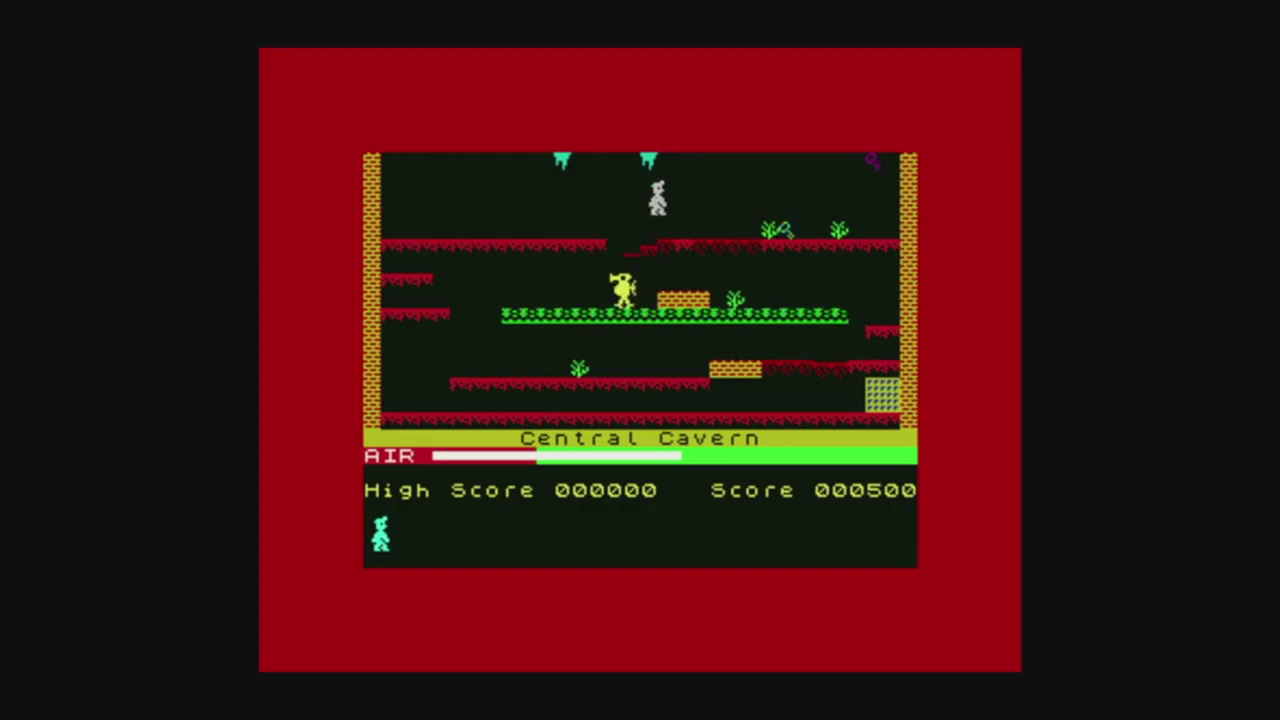
{"action": "key", "text": "p"}
{"action": "key", "text": "space"}
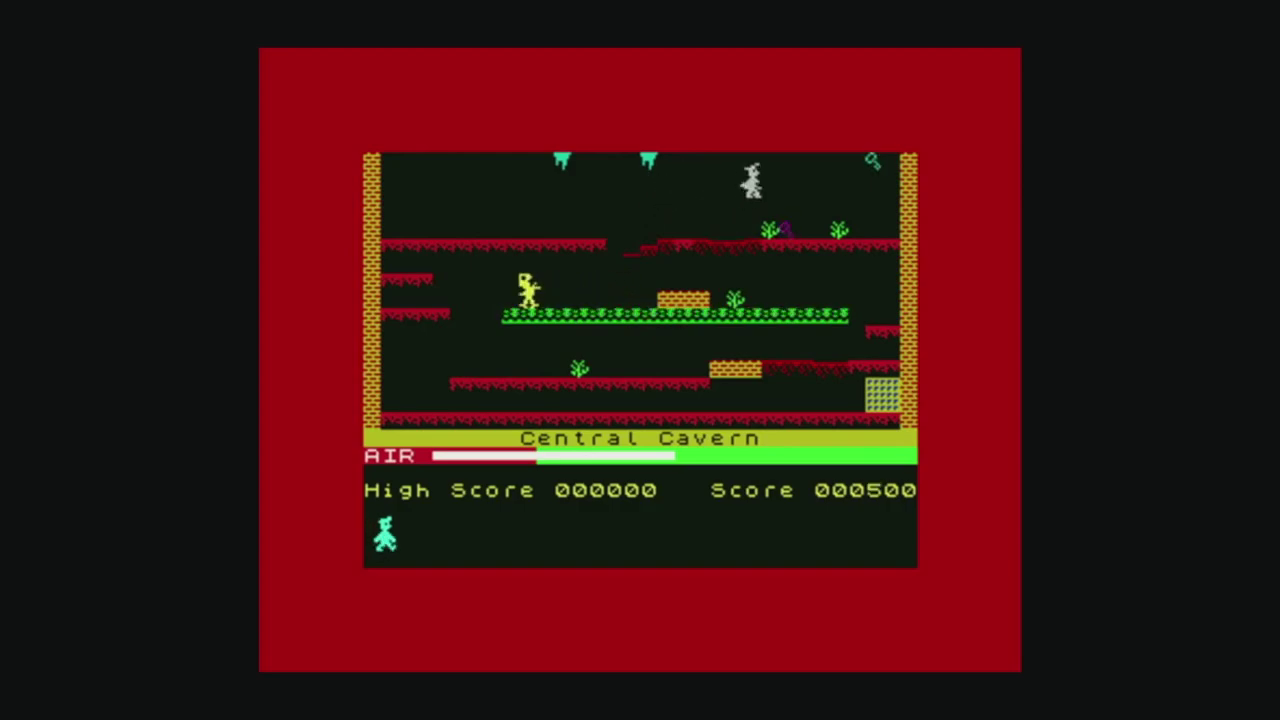